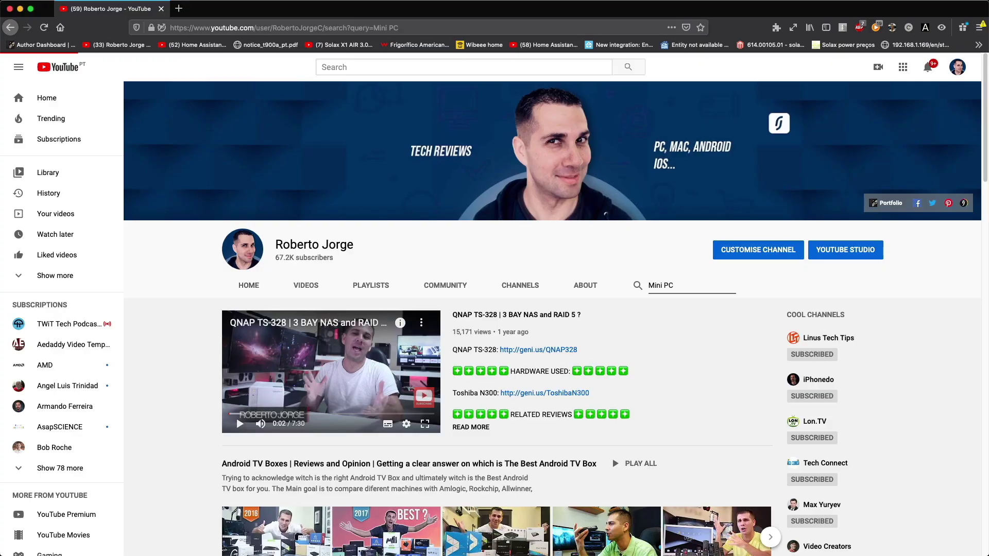
- Run the channel search for Mini PC and scroll through the matching videos
key("Return")
scroll(479, 355, "down", 3)
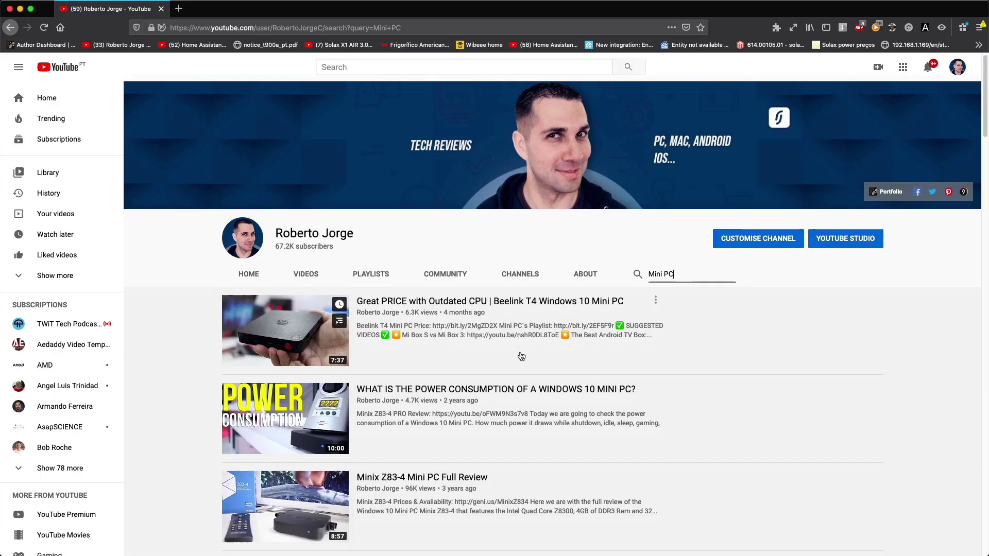
scroll(500, 355, "down", 10)
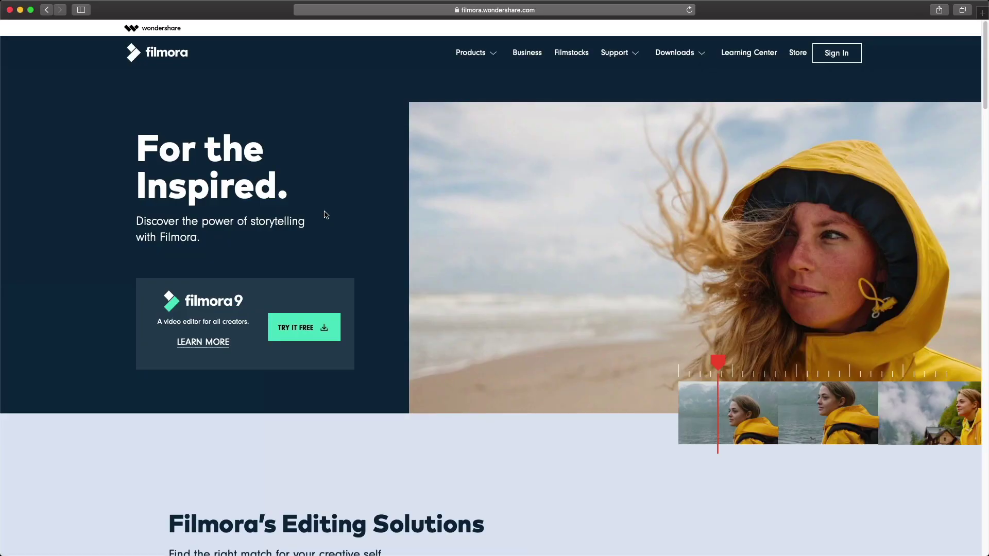
- Scroll down to Filmora's Editing Solutions section, then split the clip at the playhead
scroll(329, 237, "down", 6)
scroll(329, 234, "down", 3)
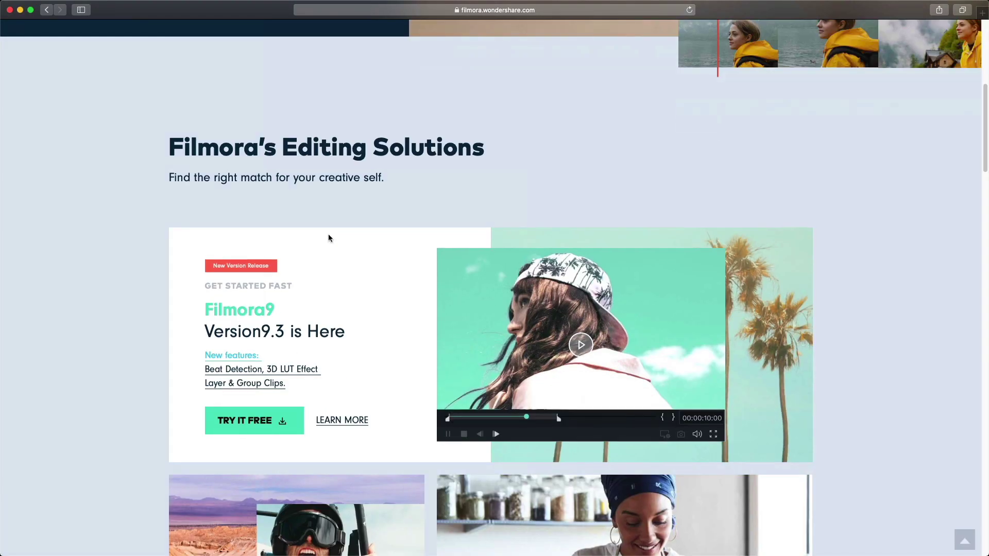
scroll(348, 218, "down", 4)
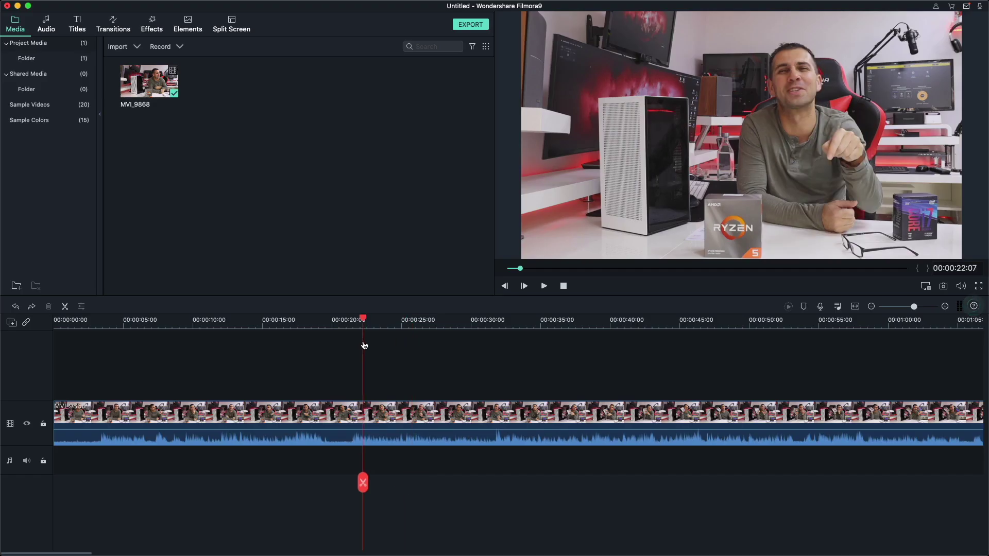
key("super+b")
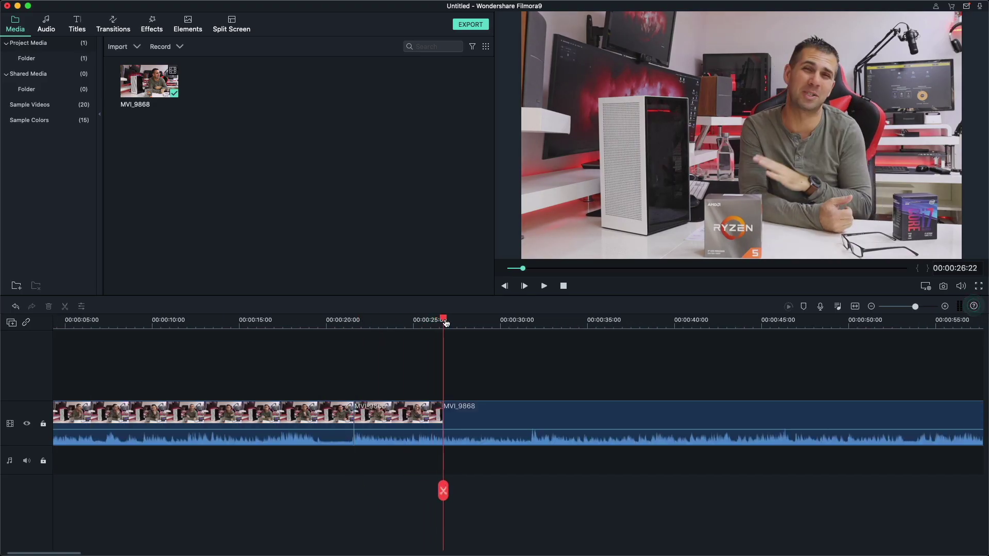
- Add the Drone Scape music to the audio track from the start
left_click(381, 321)
left_click(46, 24)
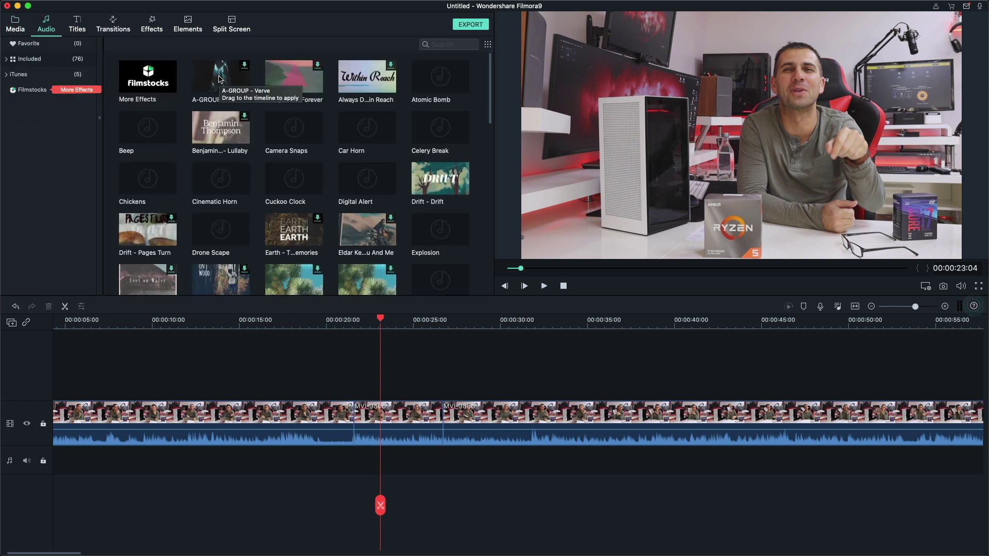
left_click_drag(221, 229, 62, 461)
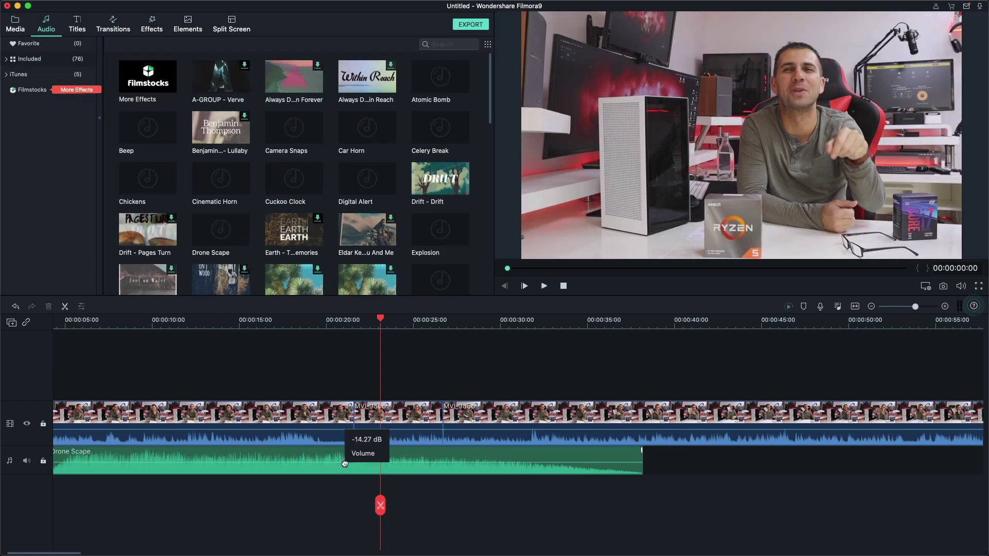
- Apply the Dissolve transition at the cut near 22 seconds and play it back
left_click(370, 320)
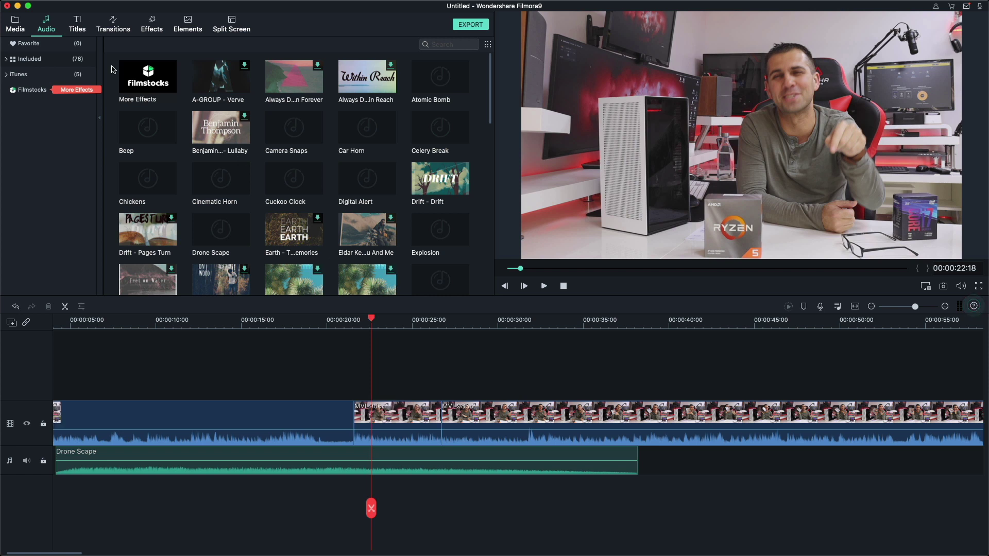
left_click(113, 25)
left_click(228, 78)
key("space")
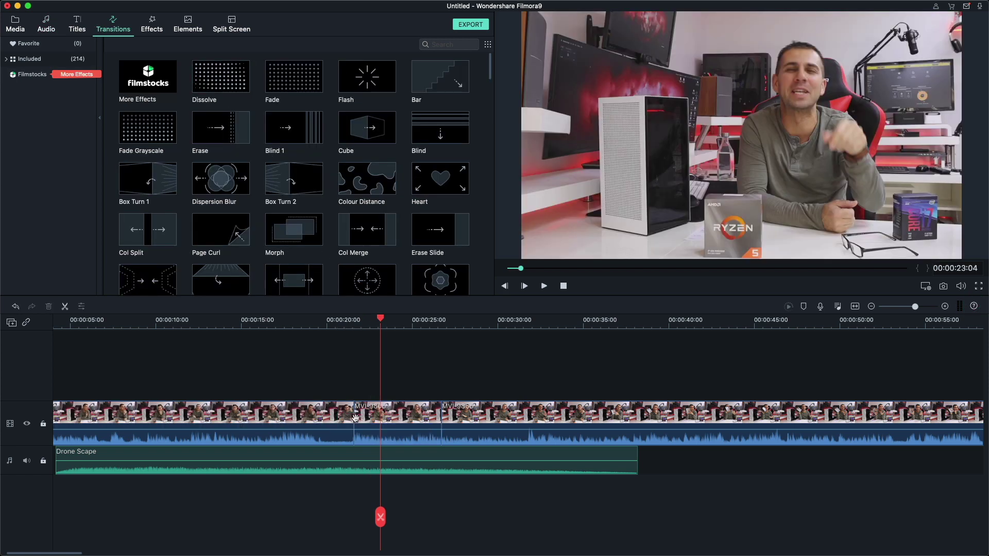
left_click(330, 321)
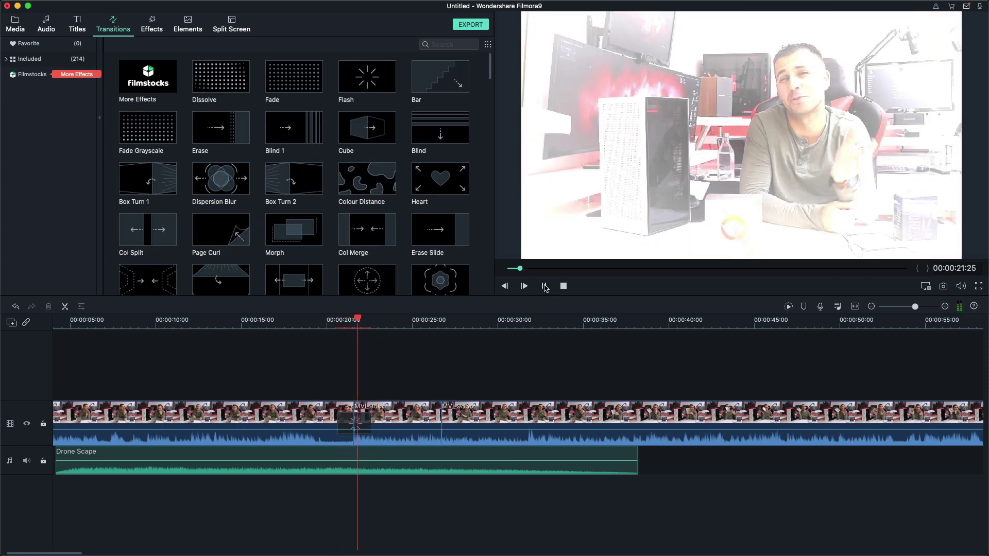
- Preview the Arizona video effect and browse through more effects
left_click(151, 24)
left_click(281, 184)
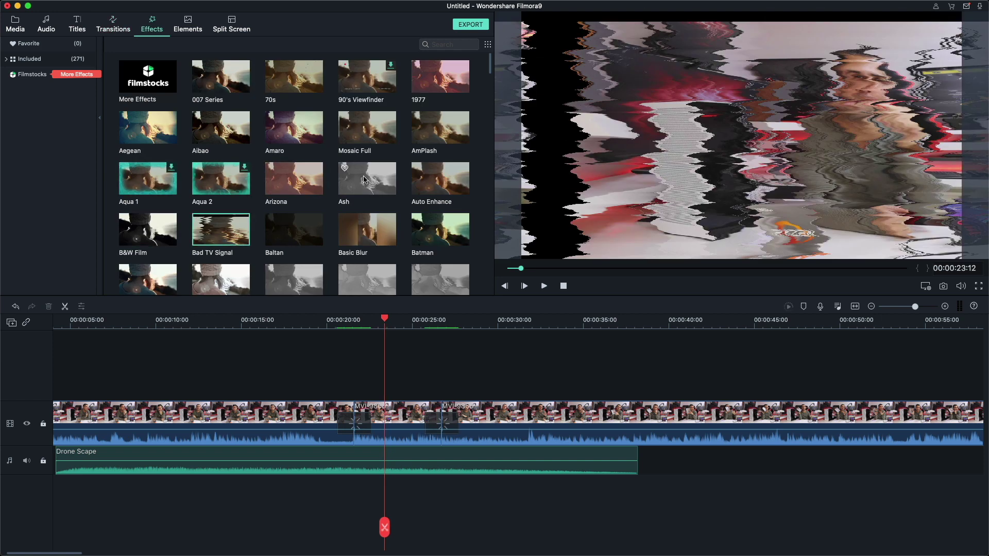
scroll(330, 242, "down", 3)
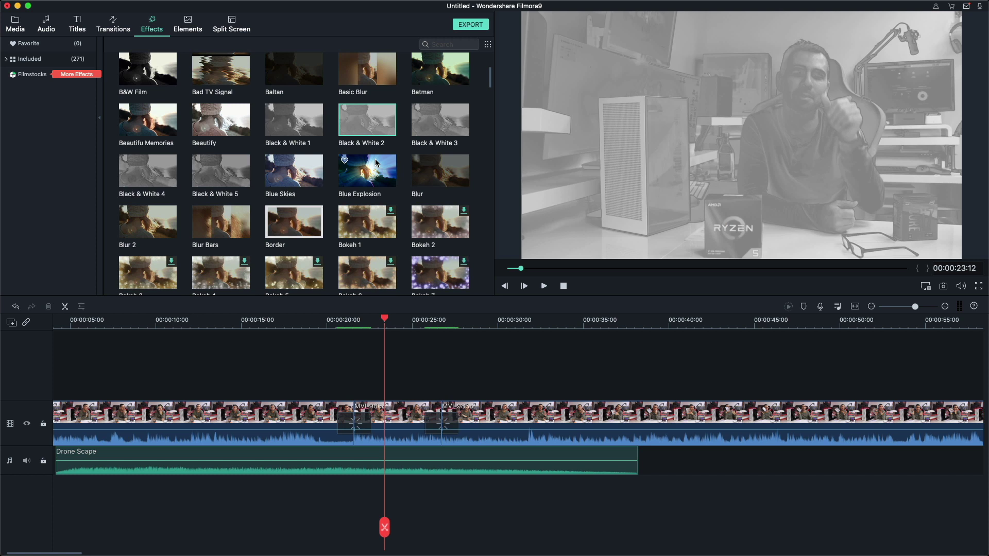
scroll(242, 237, "down", 4)
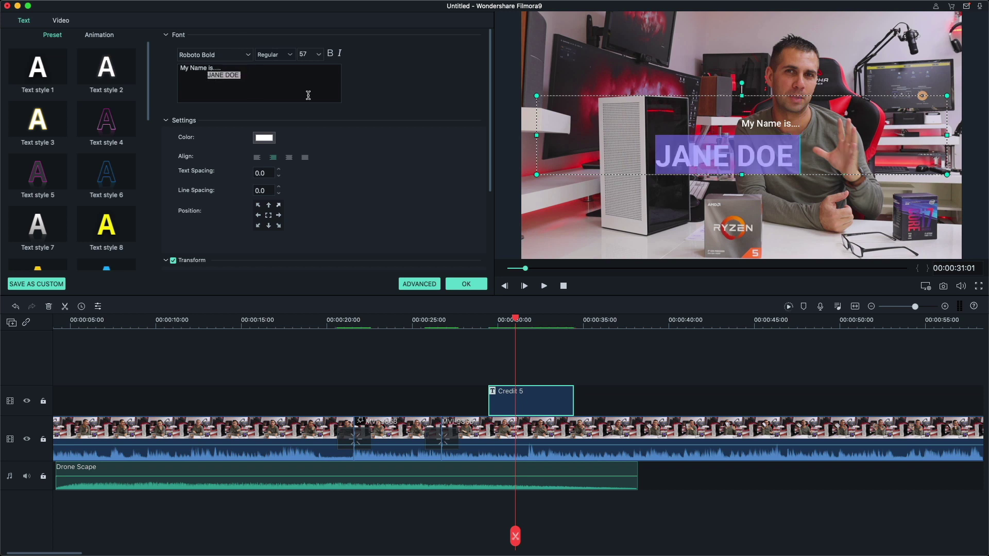
- Play back the name title and make it yellow with Text style 8
left_click(544, 286)
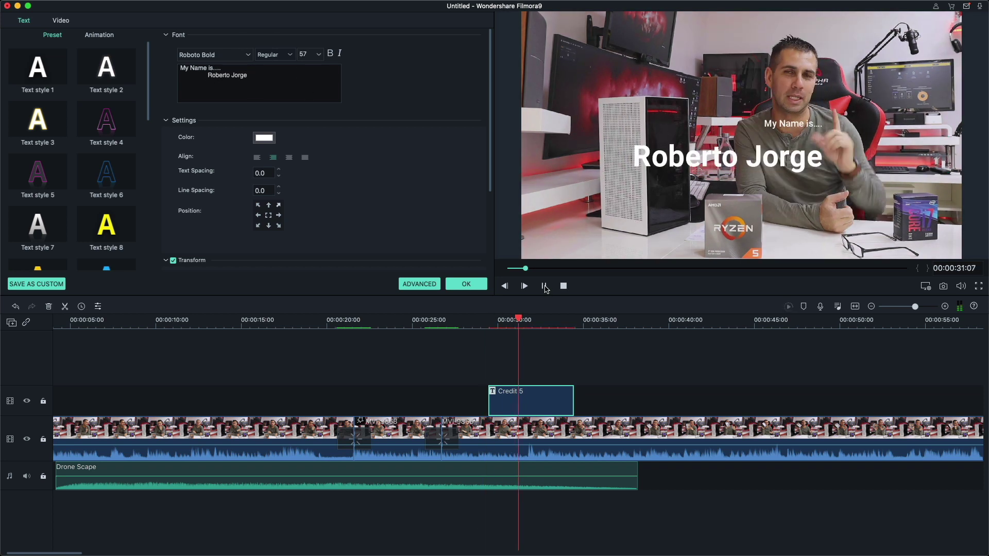
left_click(546, 287)
left_click(527, 323)
left_click(111, 228)
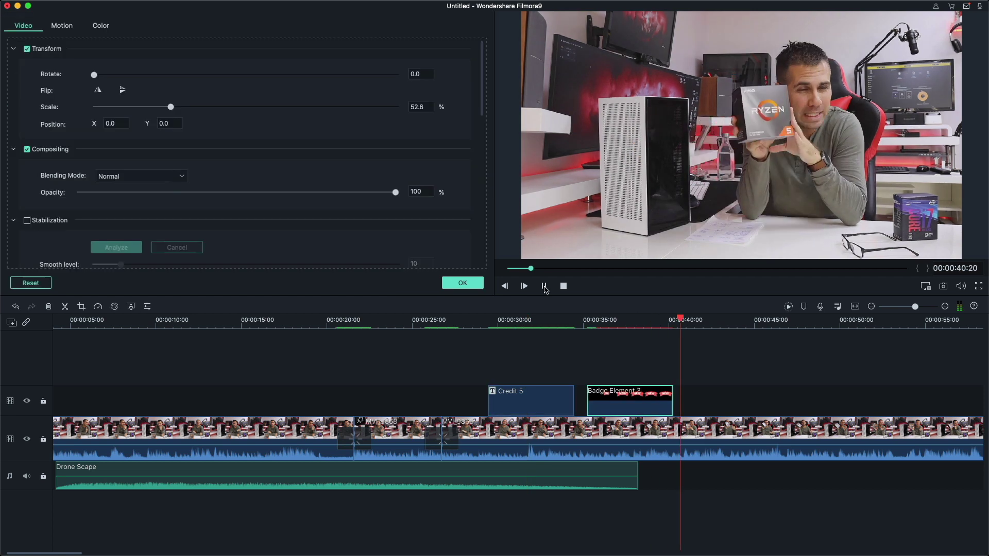
- Confirm the settings and place Badge Element 3 on the timeline at the playhead
left_click(545, 286)
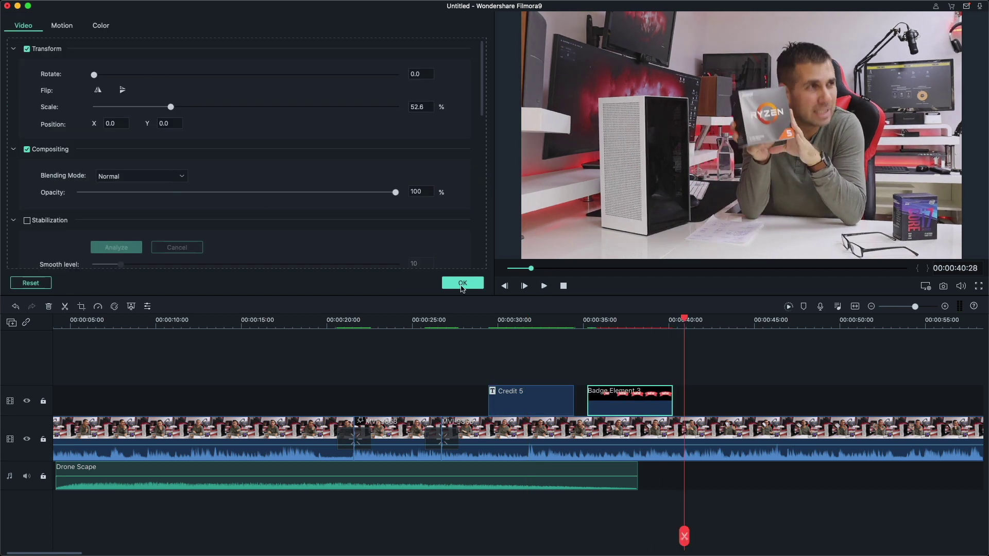
left_click(463, 284)
left_click_drag(364, 235, 684, 401)
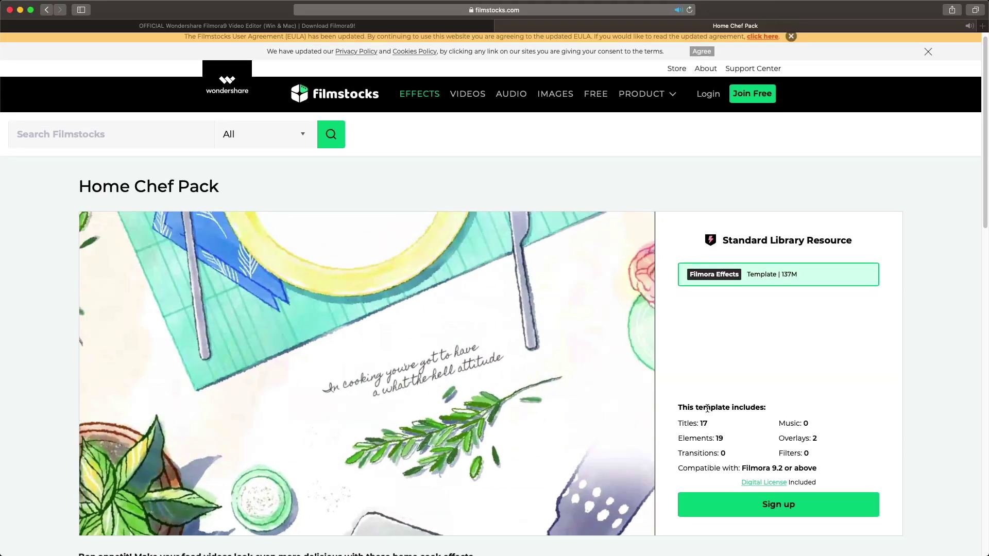
- Scroll the Home Chef Pack page to show its titles, elements and overlays
scroll(708, 408, "down", 1)
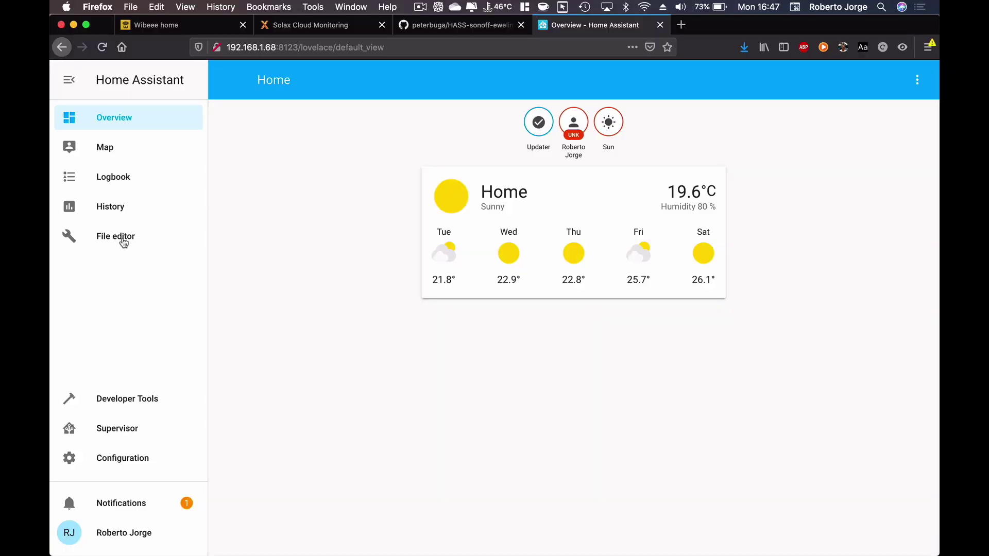
- Switch to the HASS-sonoff-ewelink repository, read the README Setup section, then return to the file list
left_click(483, 26)
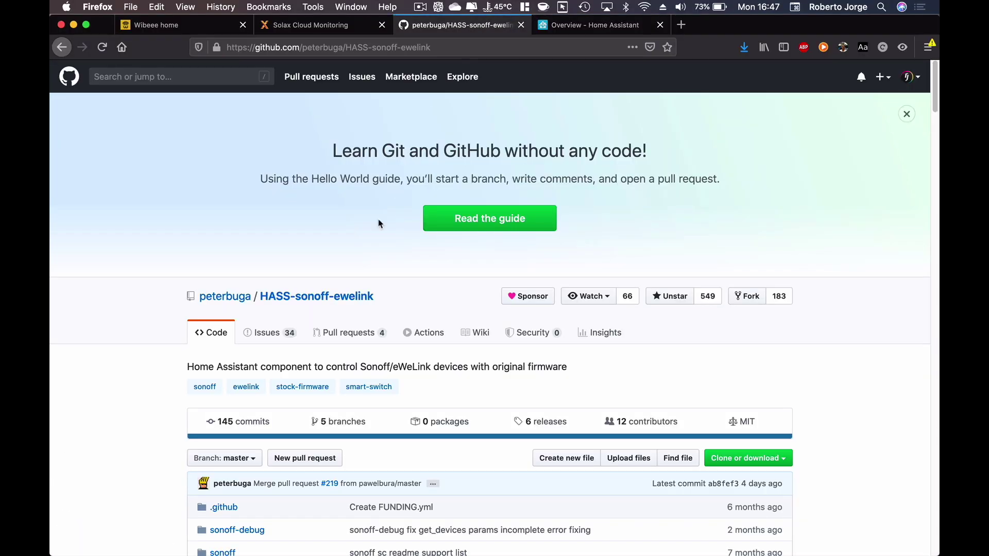
scroll(380, 224, "down", 1)
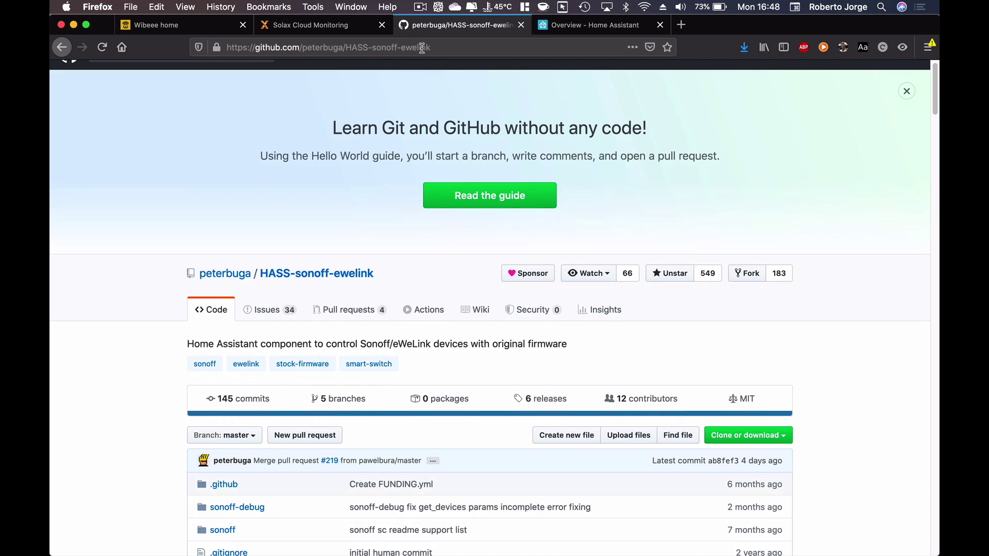
scroll(167, 212, "down", 15)
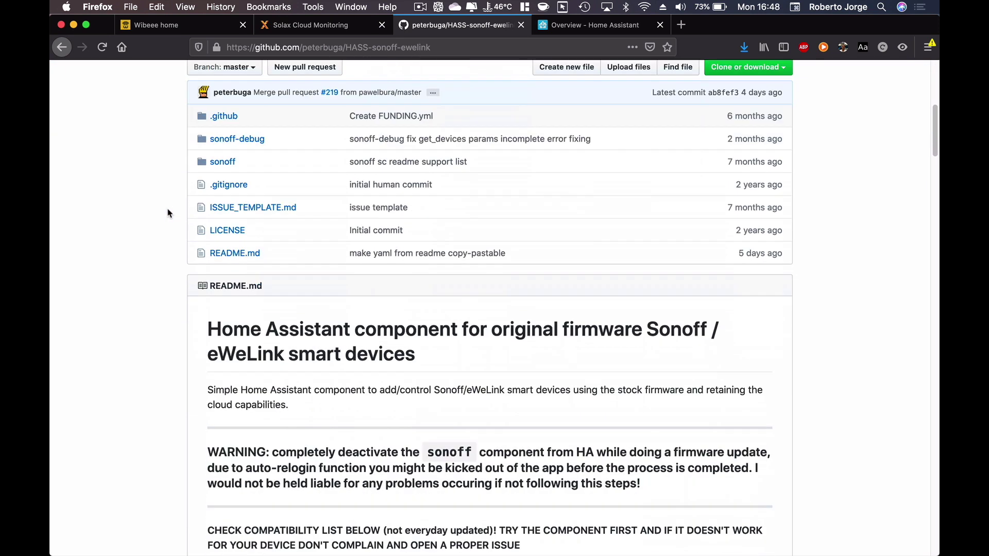
scroll(167, 213, "down", 3)
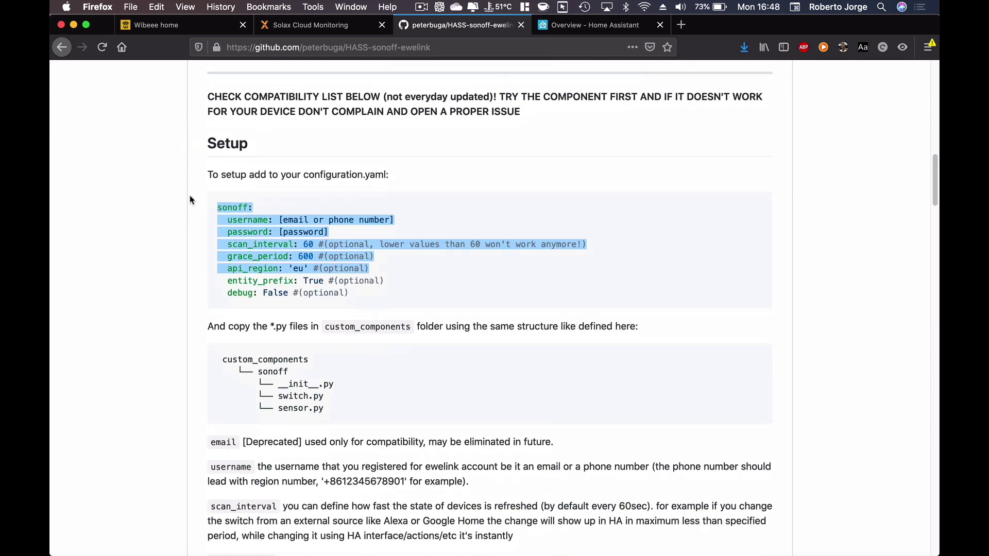
scroll(190, 200, "down", 4)
scroll(196, 203, "up", 5)
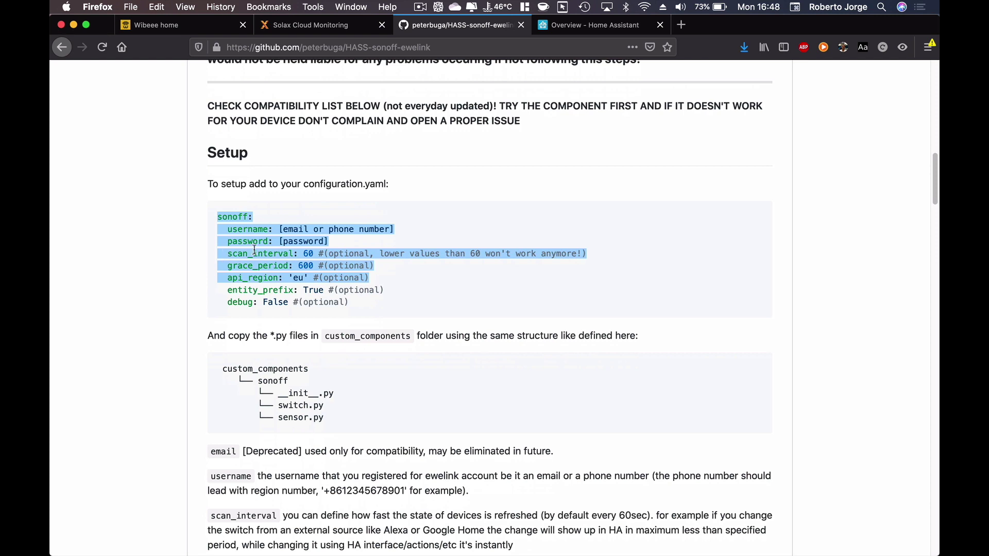
scroll(209, 234, "up", 15)
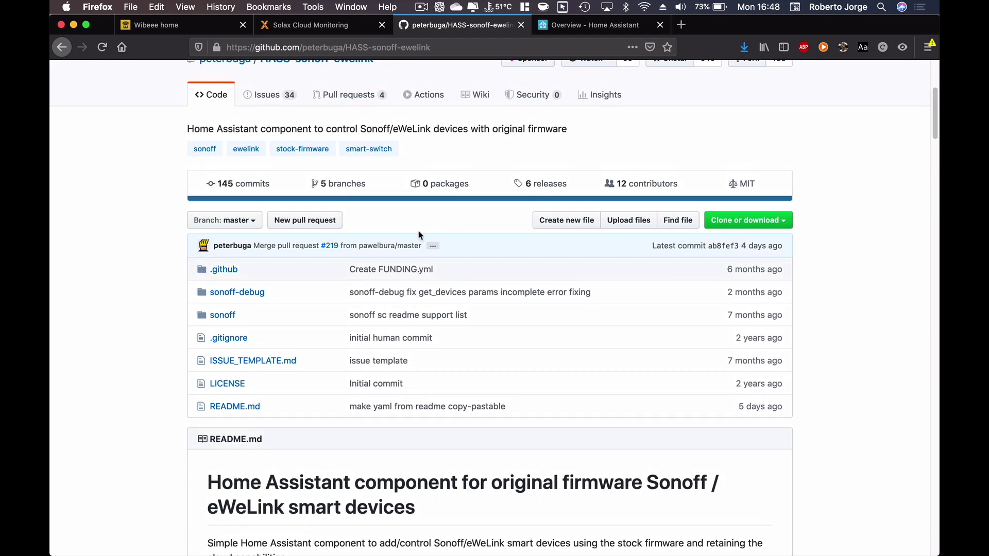
scroll(420, 235, "up", 2)
- Download the repository as a ZIP to the Desktop and minimize the browser
left_click(783, 243)
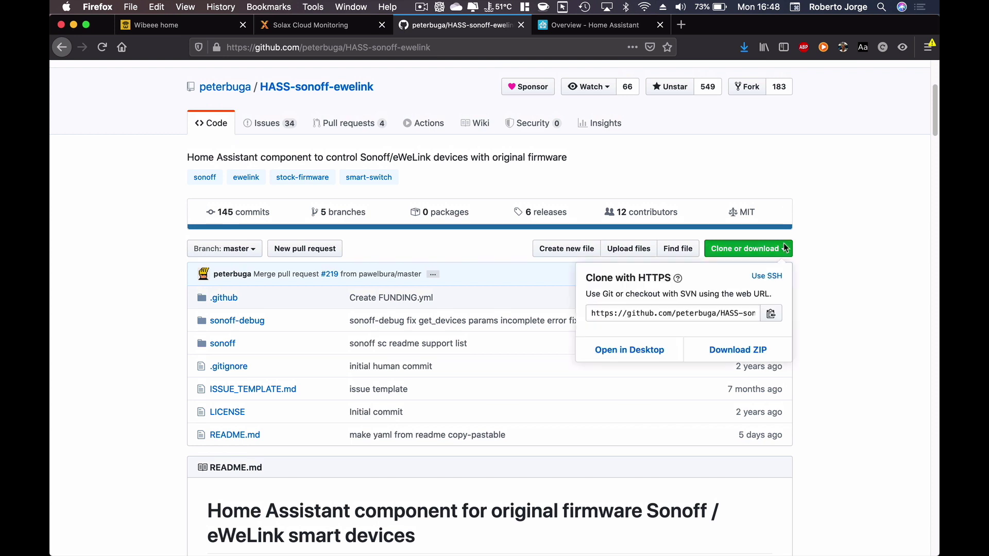
left_click(739, 350)
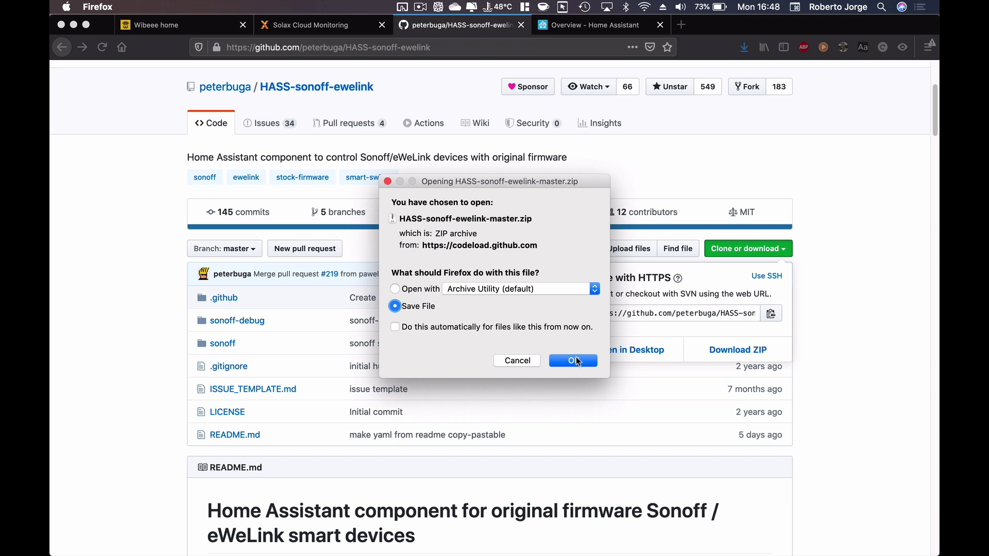
left_click(573, 360)
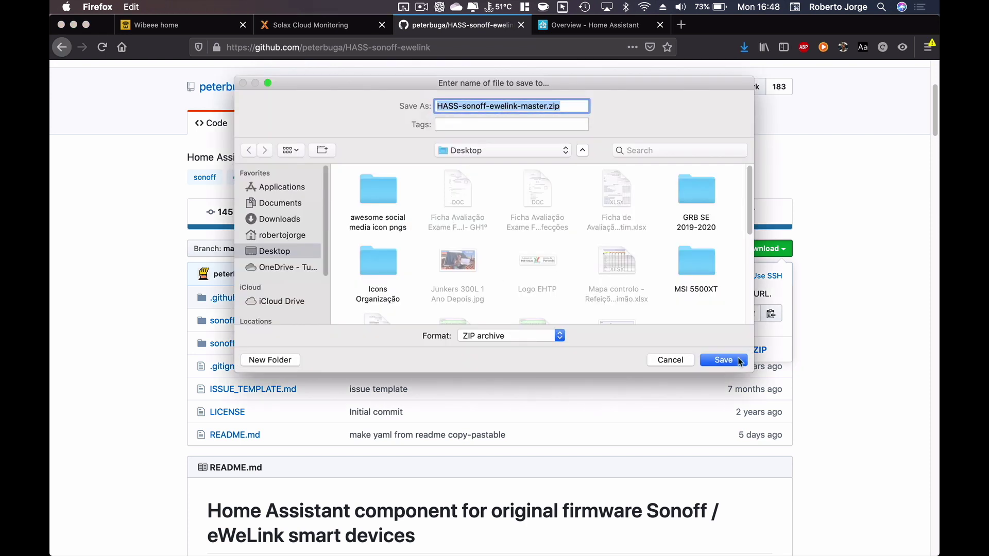
left_click(723, 360)
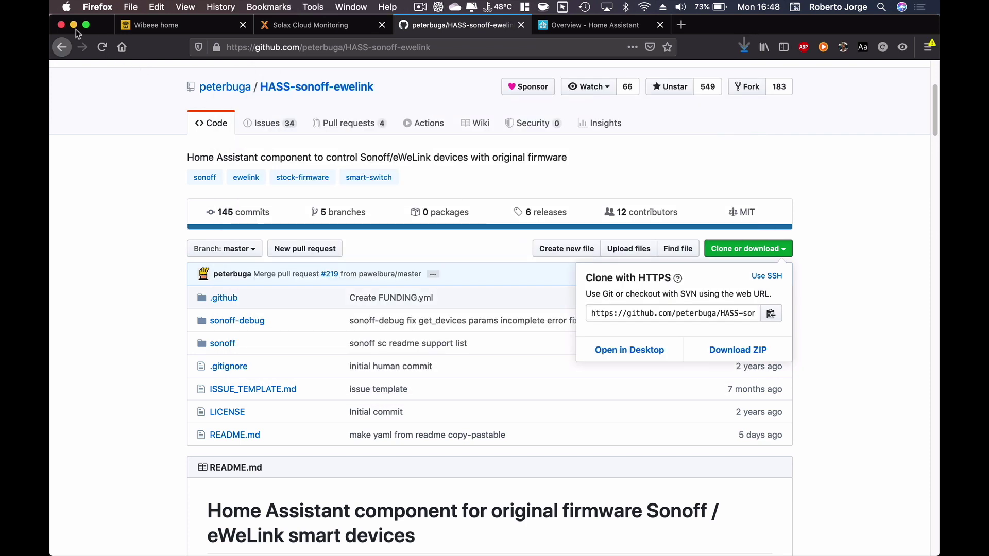
left_click(73, 25)
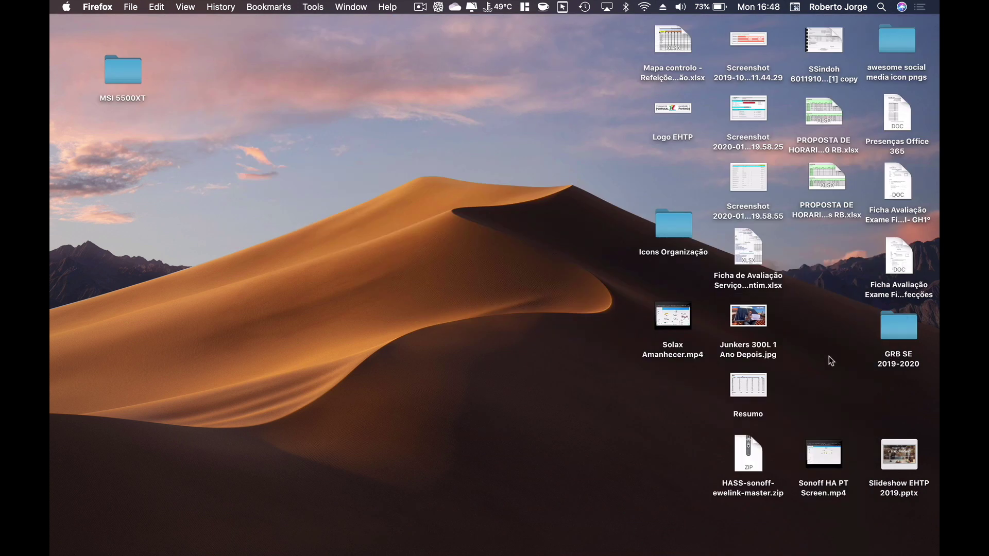
- Unzip HASS-sonoff-ewelink-master.zip on the desktop and open the extracted folder
left_click_drag(749, 455, 332, 250)
double_click(334, 251)
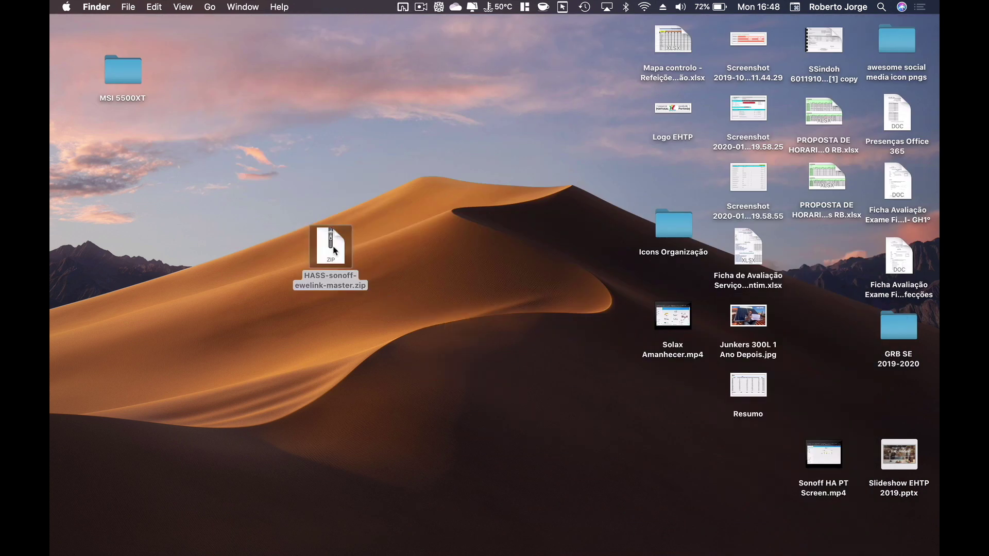
left_click_drag(356, 252, 406, 256)
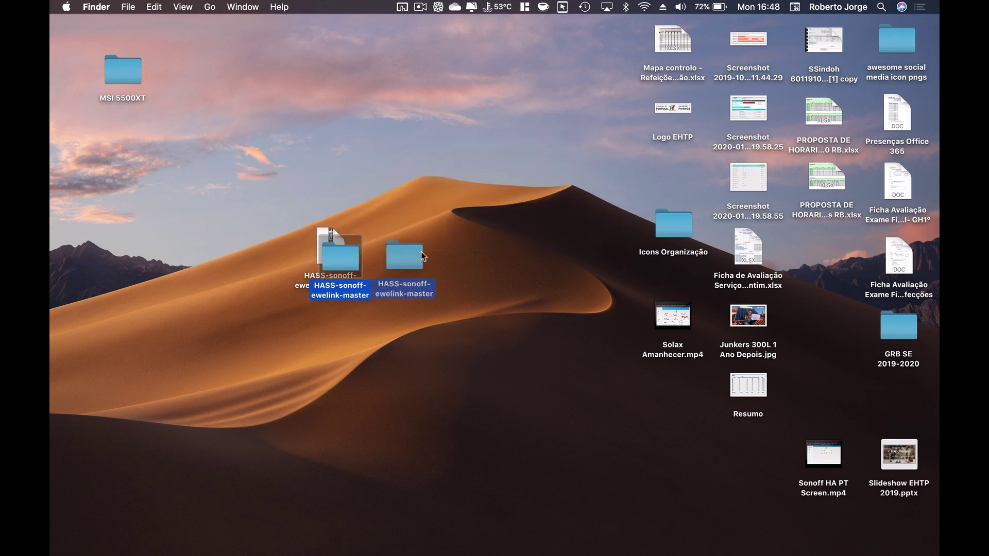
double_click(406, 256)
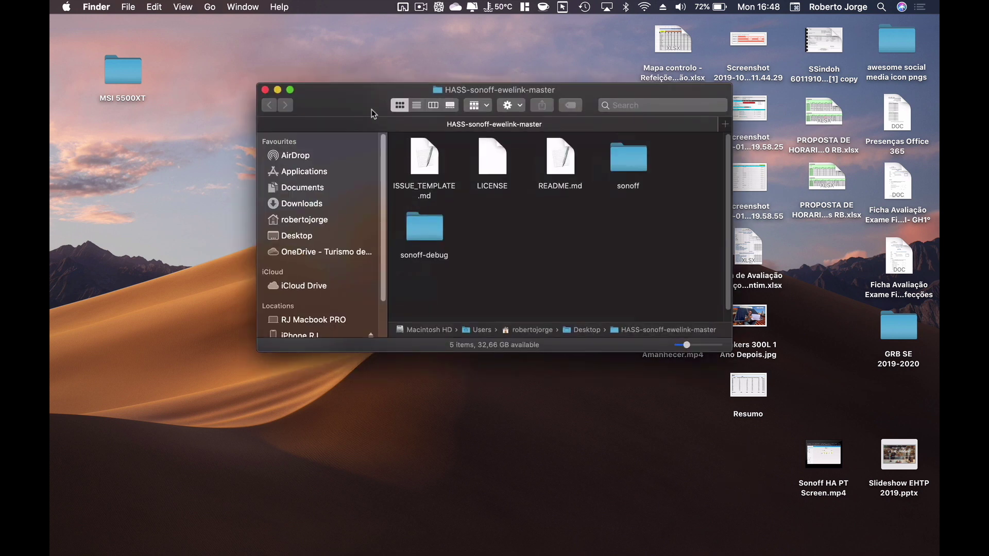
- Look inside the sonoff folder, then go back and drag the sonoff-debug folder
left_click_drag(372, 110, 276, 105)
left_click(531, 164)
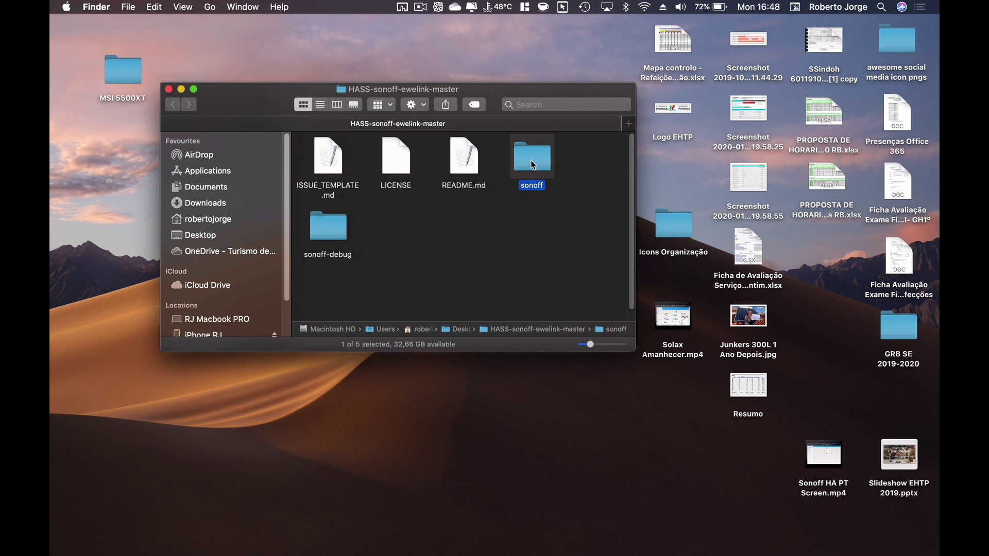
double_click(537, 161)
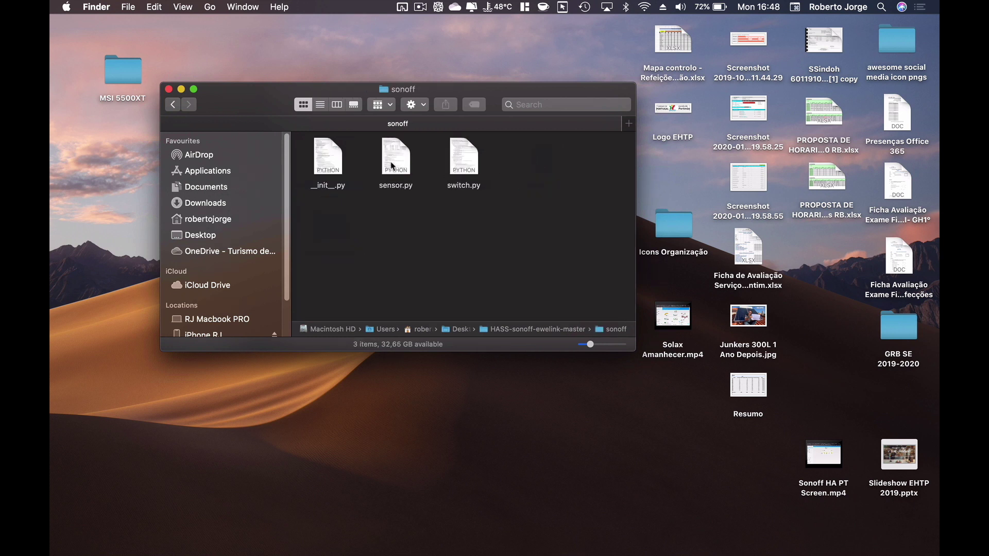
left_click(173, 104)
left_click(326, 235)
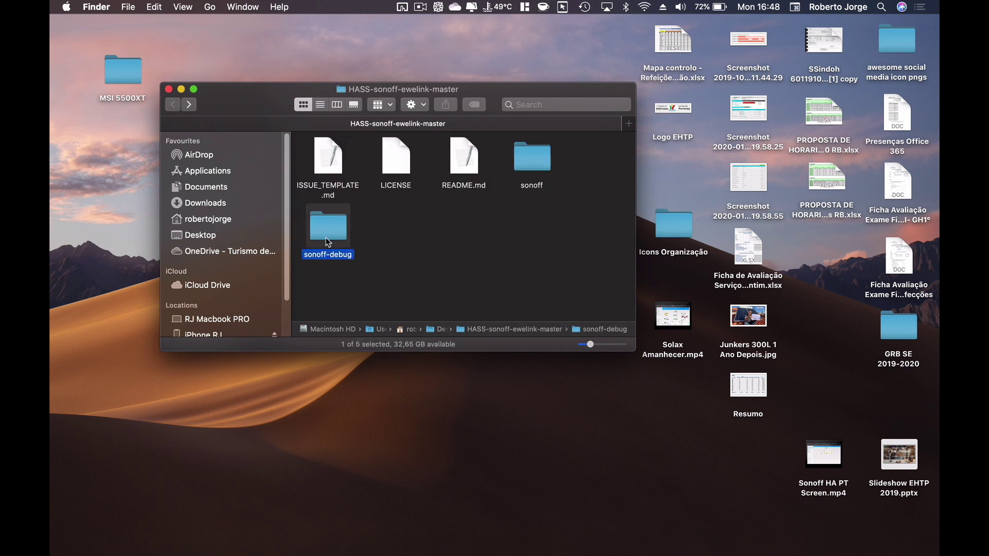
left_click_drag(328, 231, 534, 216)
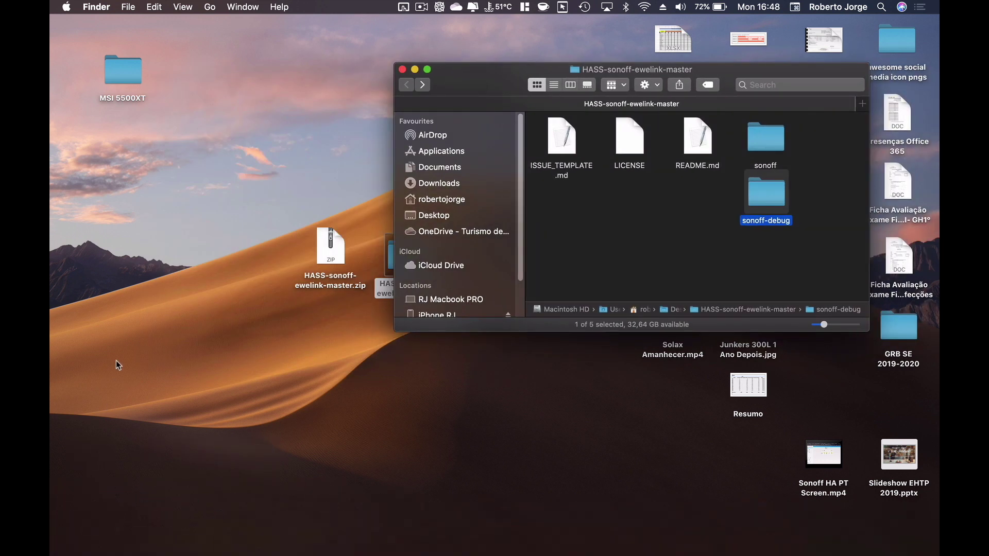
- In a new Finder window, connect to the homeassistant server and open its config share
right_click(105, 520)
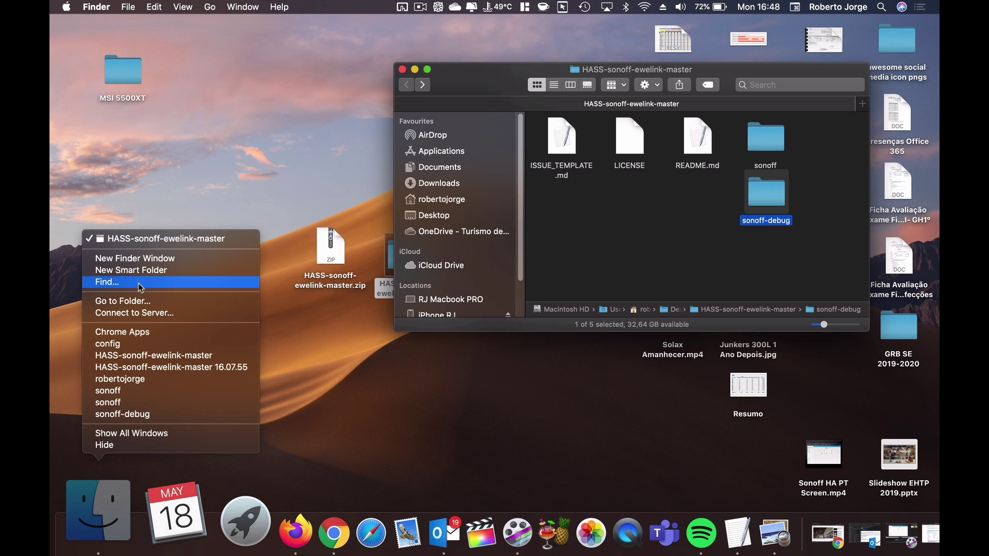
left_click(151, 258)
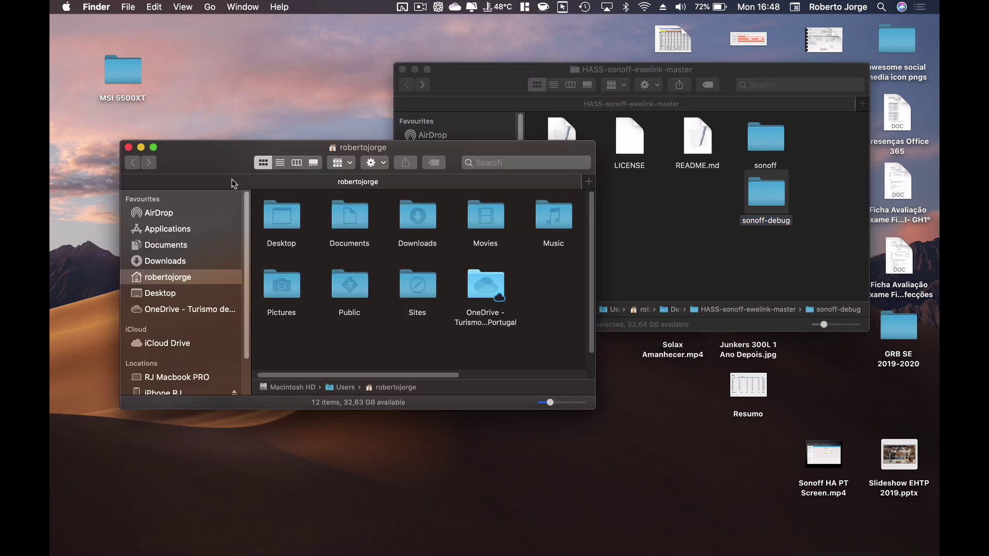
left_click_drag(234, 158, 214, 202)
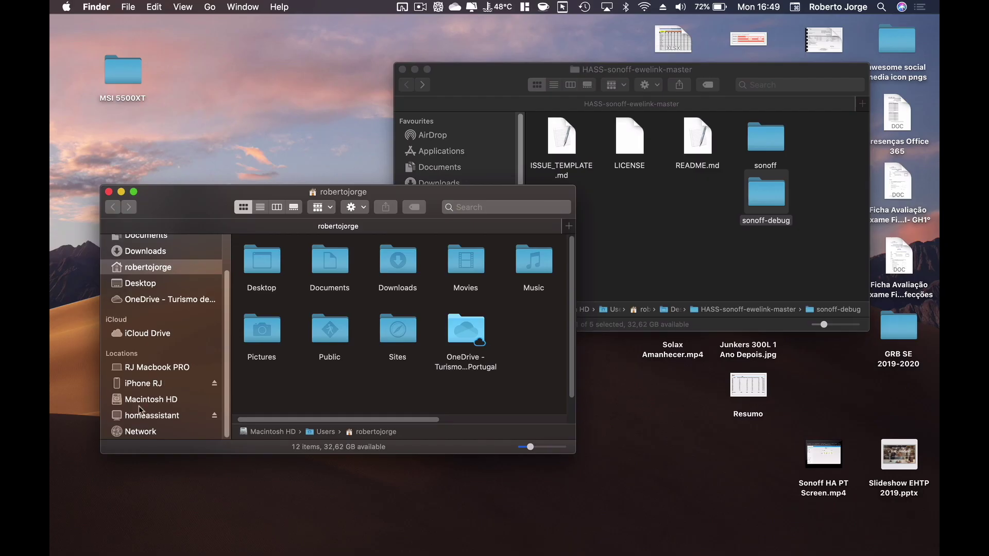
left_click(139, 433)
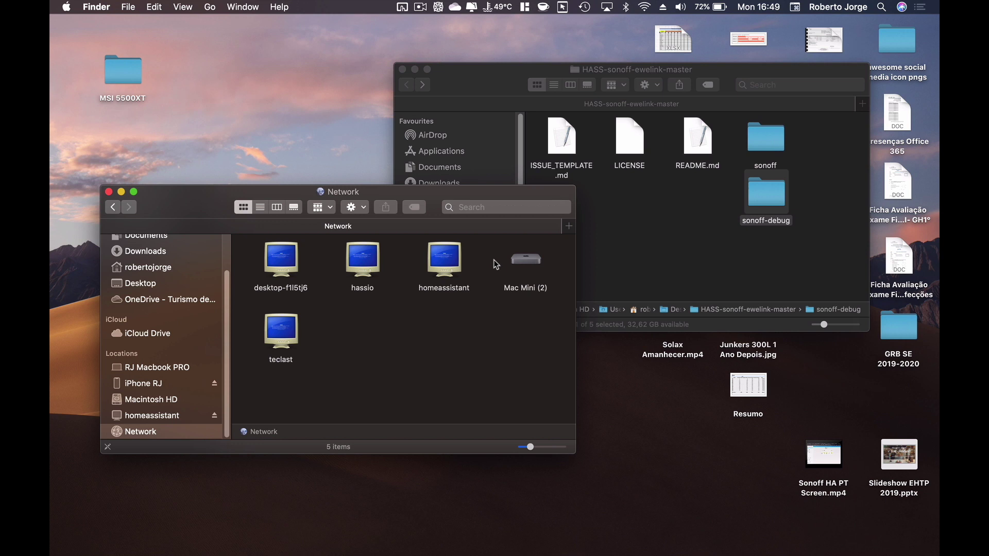
double_click(453, 263)
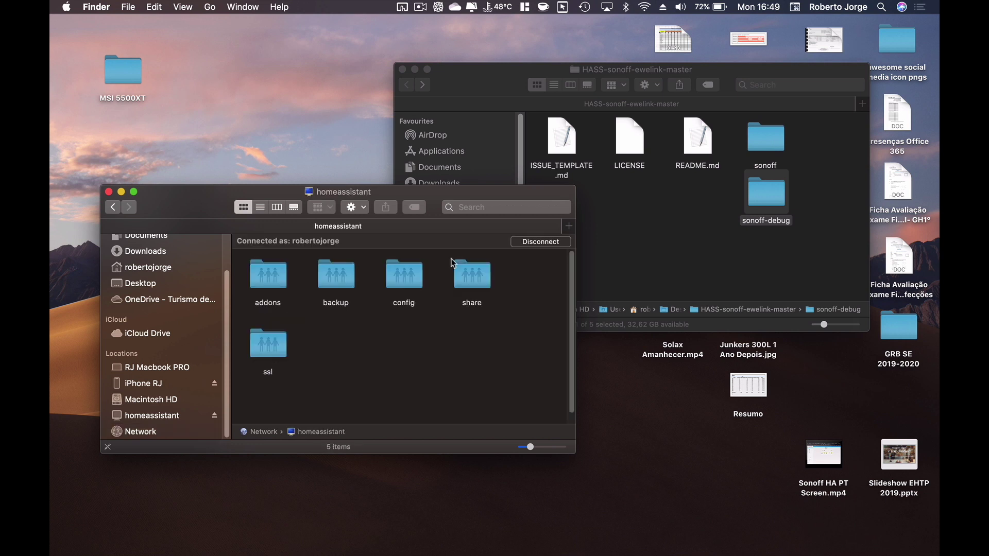
double_click(407, 280)
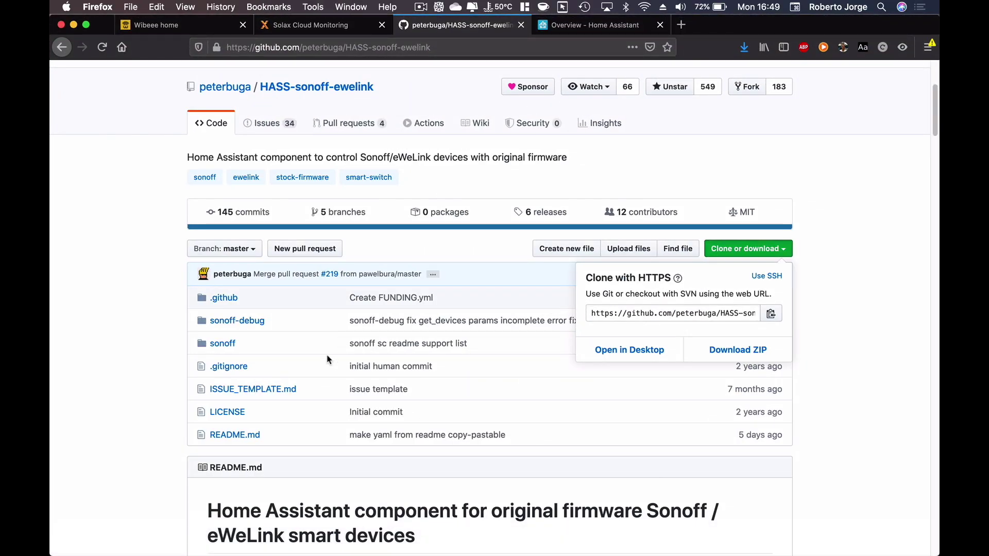
- Scroll to the README Setup section and select the custom_components folder name
scroll(327, 359, "down", 15)
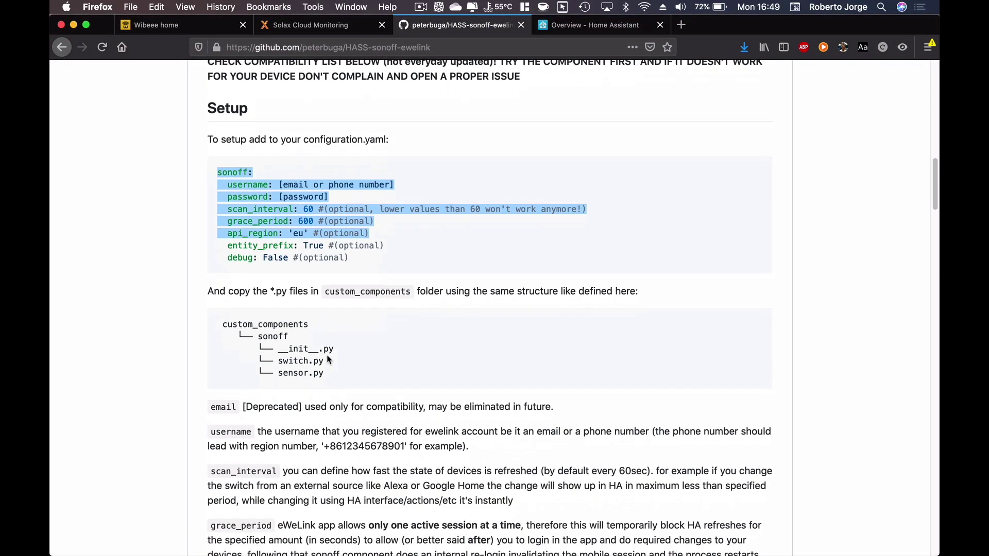
scroll(328, 359, "down", 2)
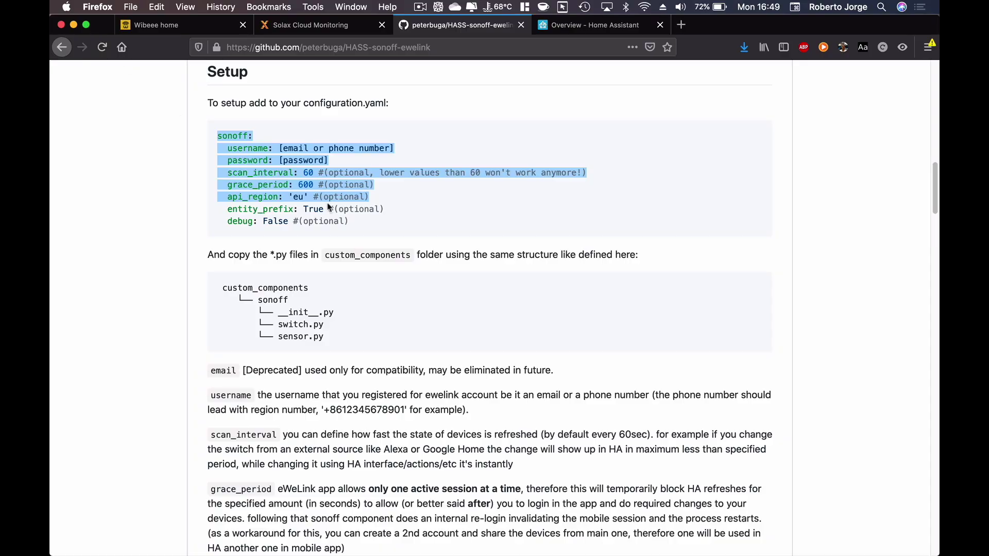
left_click(363, 257)
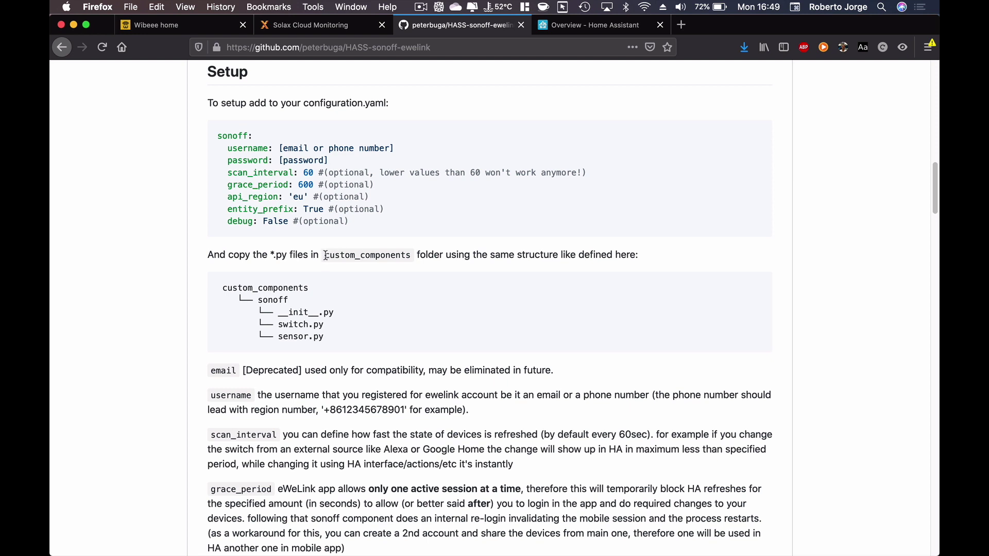
left_click_drag(325, 256, 410, 257)
key("super+c")
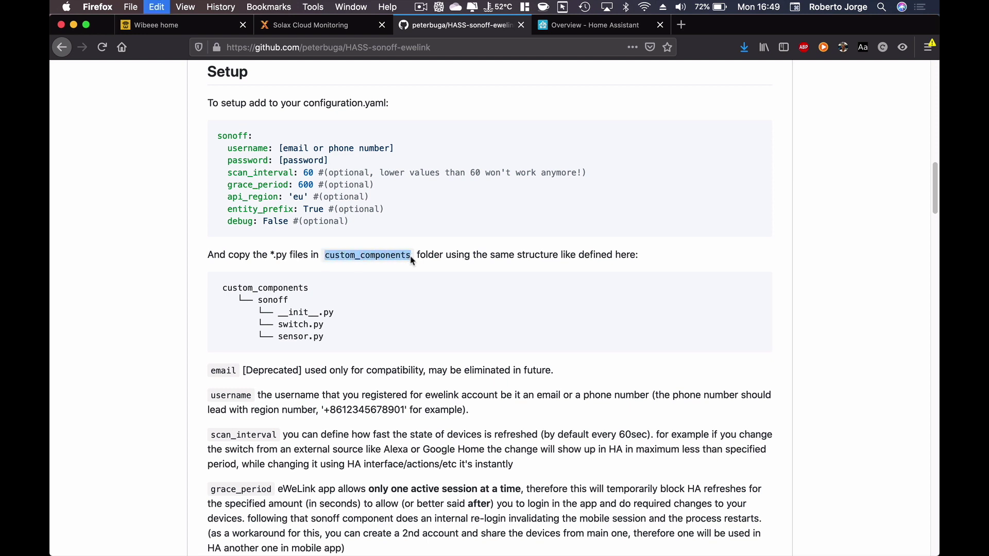
- Create a new folder named custom_components inside the config share
left_click(72, 25)
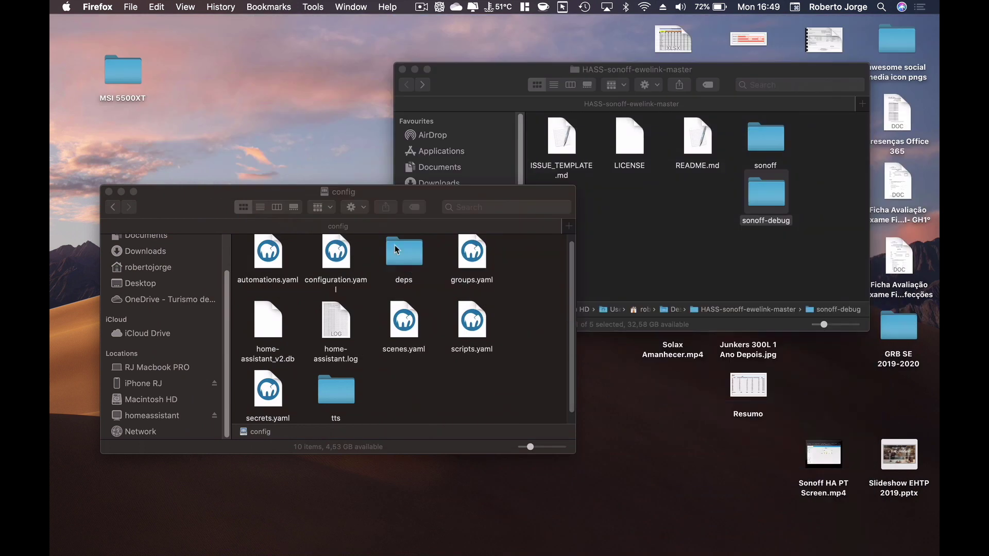
left_click(408, 386)
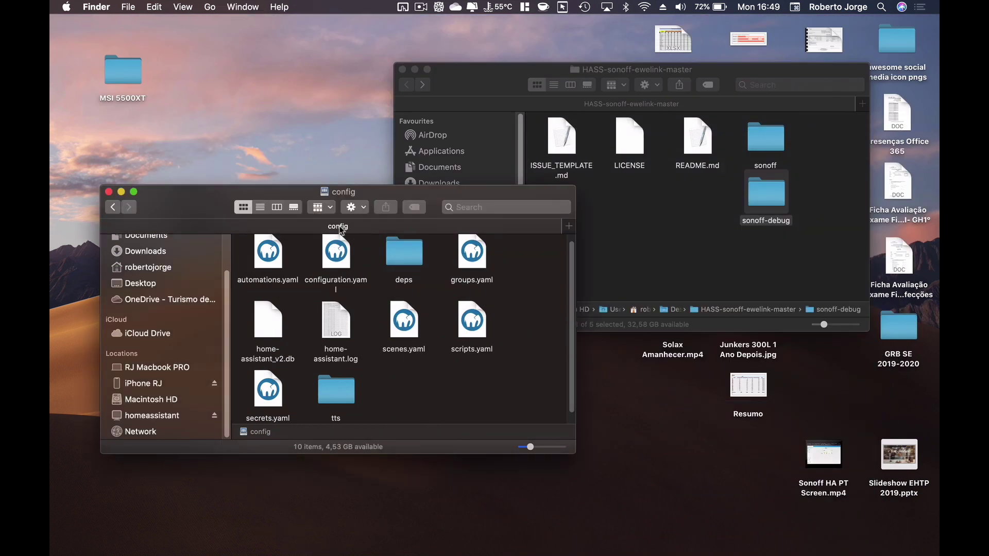
right_click(412, 402)
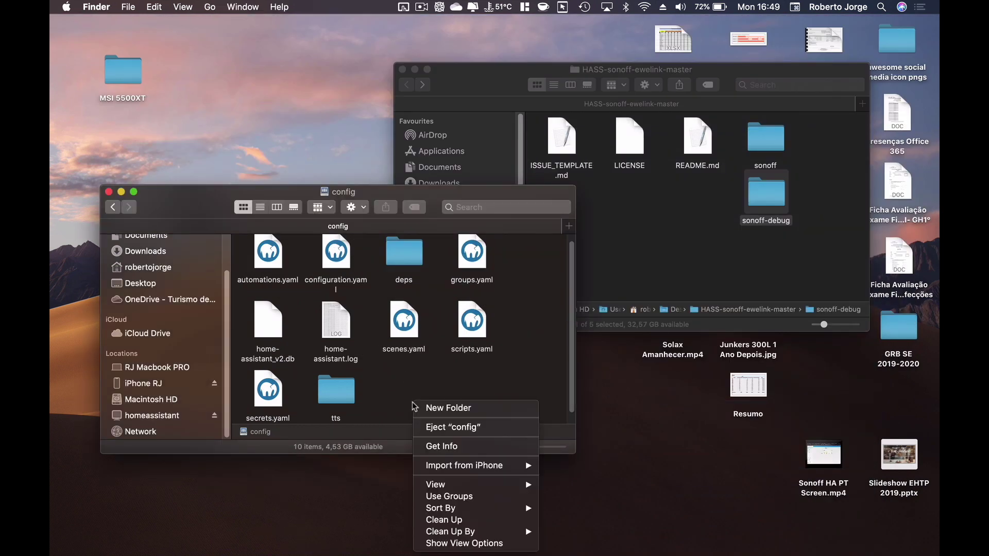
left_click(437, 410)
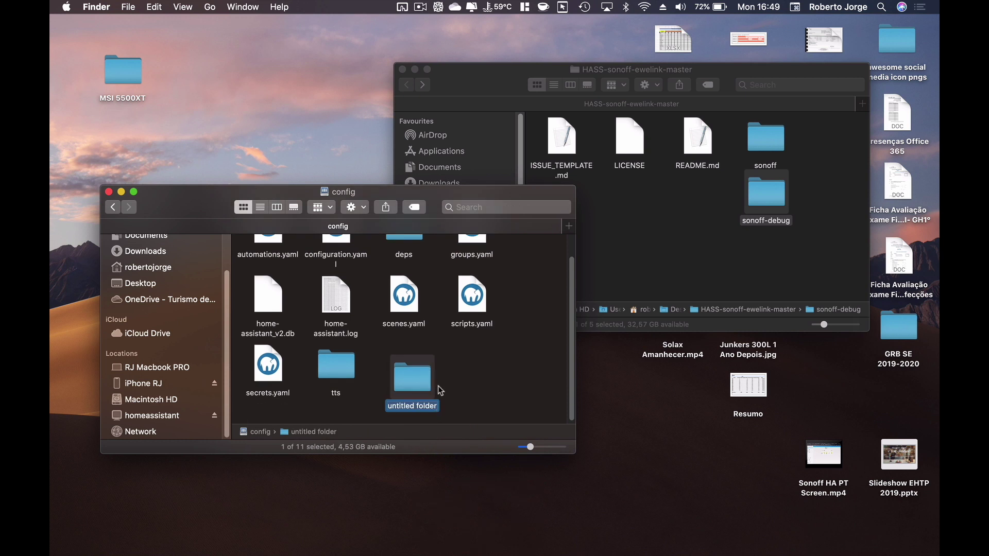
key("super+v")
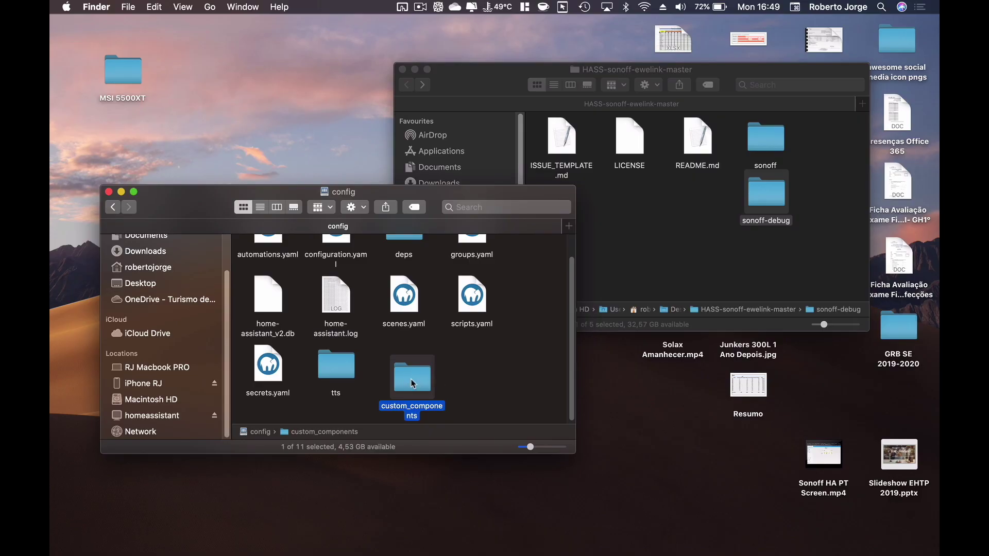
- Copy the sonoff and sonoff-debug folders into custom_components
double_click(411, 379)
left_click_drag(811, 137, 759, 188)
left_click_drag(766, 138, 267, 267)
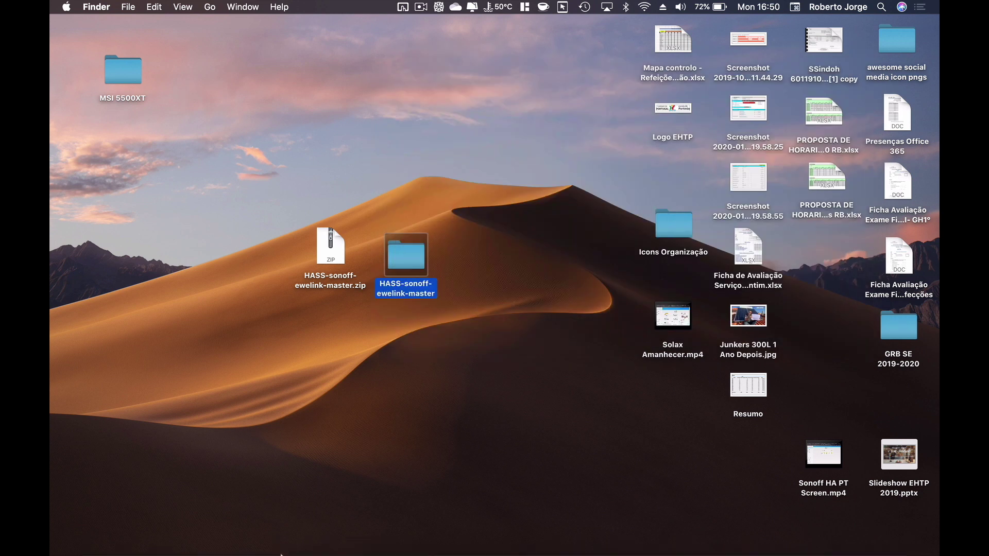
- Copy the sonoff YAML lines from the README's Setup section, then return to Home Assistant
left_click(211, 518)
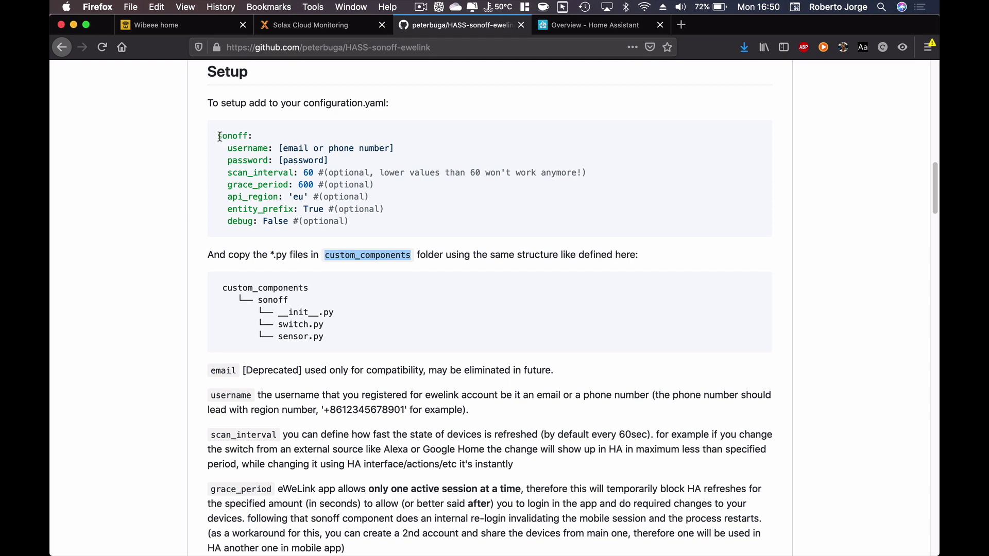
left_click_drag(220, 137, 380, 200)
key("super+c")
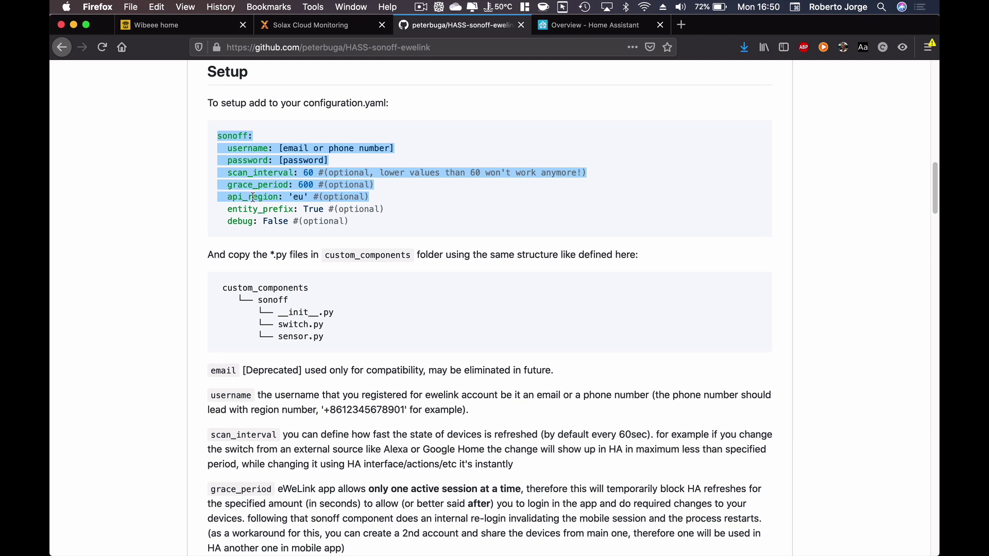
left_click(579, 26)
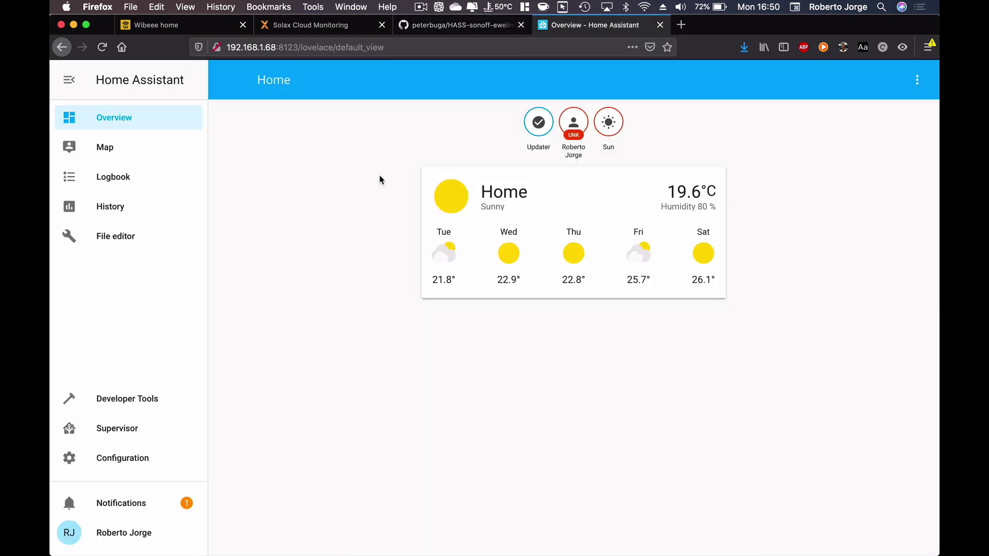
- Open /config/configuration.yaml in the File editor with the cursor on empty line 18
left_click(116, 241)
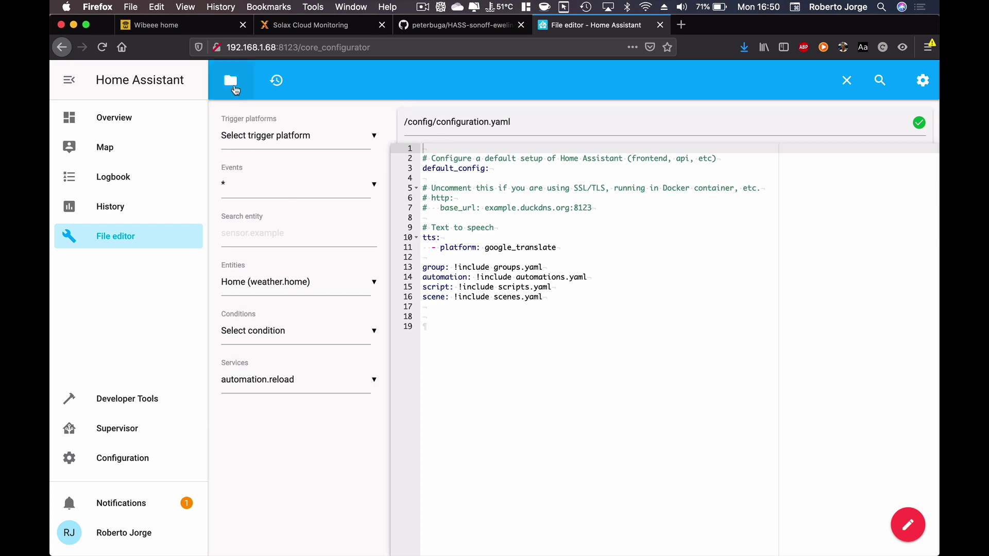
left_click(231, 82)
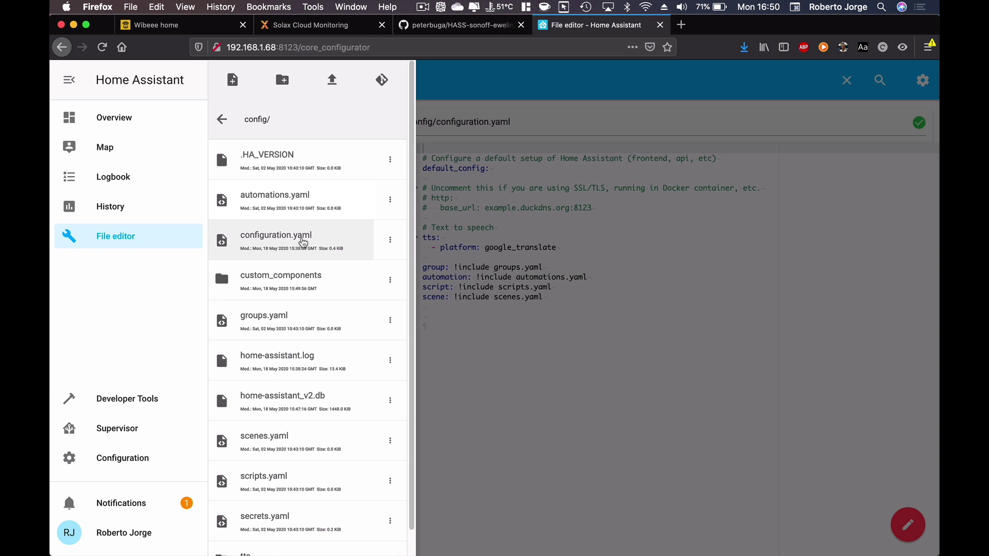
left_click(304, 243)
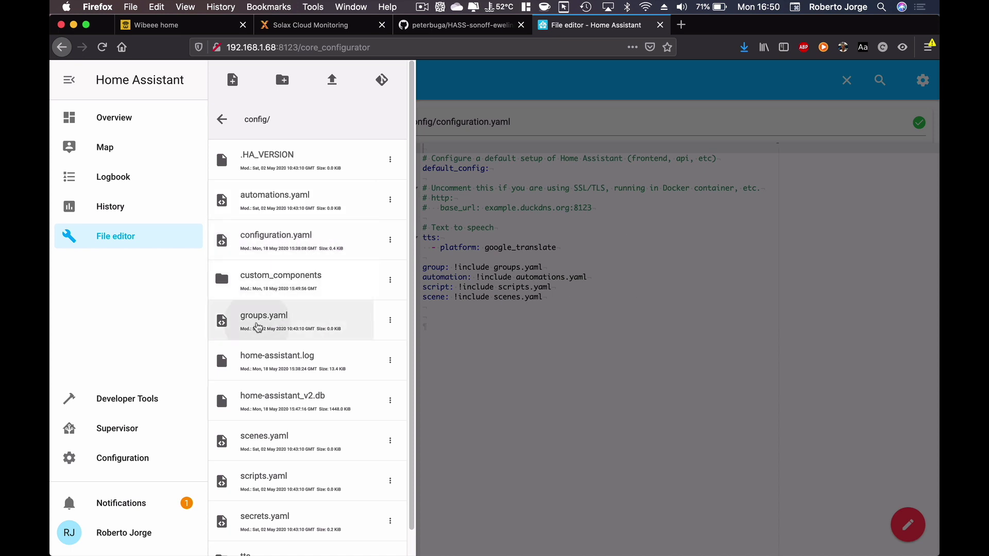
left_click(258, 327)
left_click(301, 350)
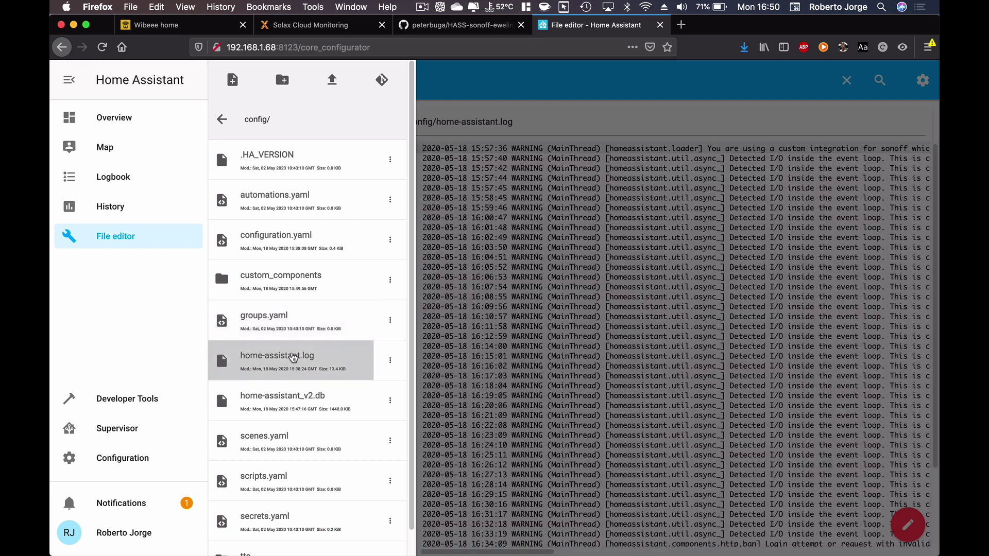
left_click(281, 257)
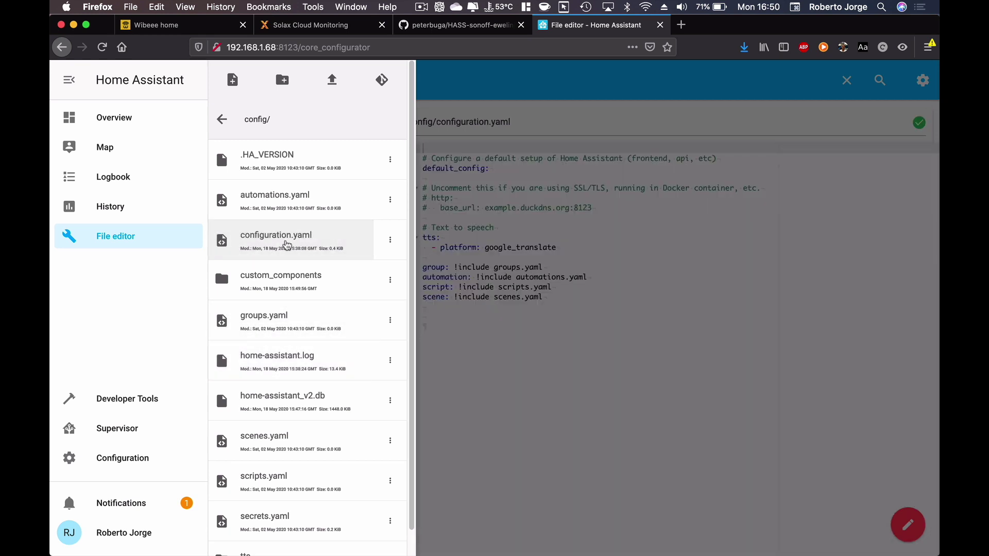
left_click(487, 317)
left_click(487, 316)
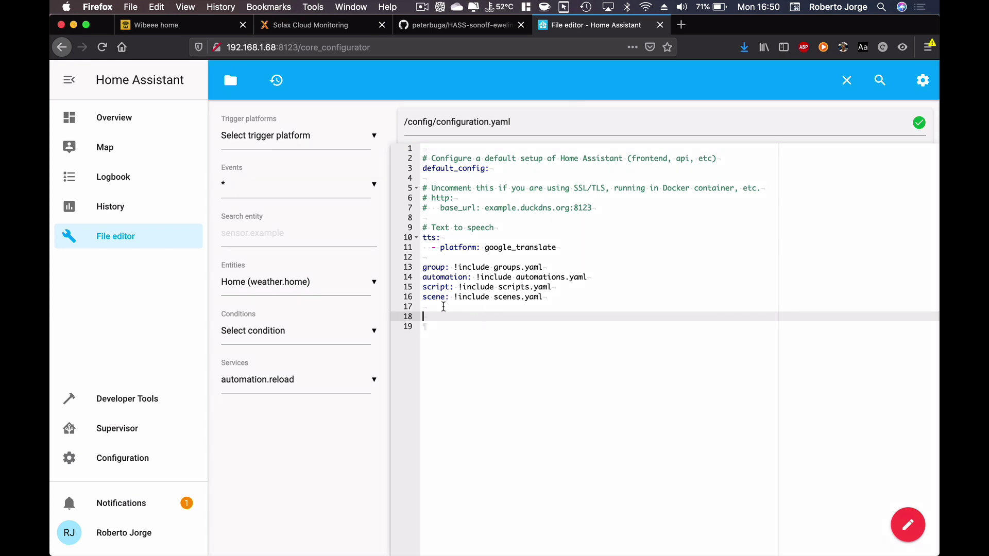
- Paste the sonoff configuration block at line 18 with a blank line above it
key("super+v")
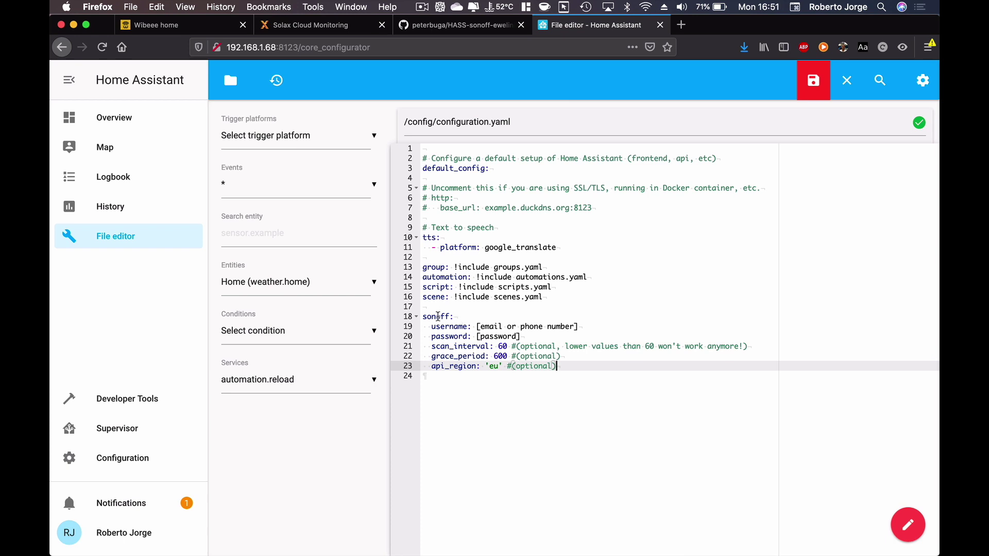
left_click(434, 306)
key("Return")
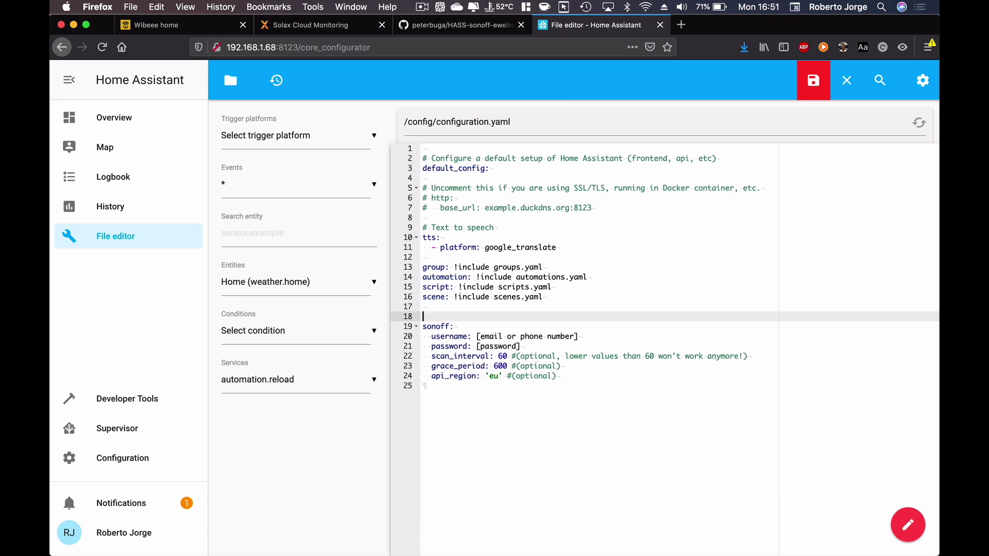
- Reuse the '# Text to speech' comment line as a '# SonOff Devices' header
left_click_drag(497, 227, 413, 229)
key("super+c")
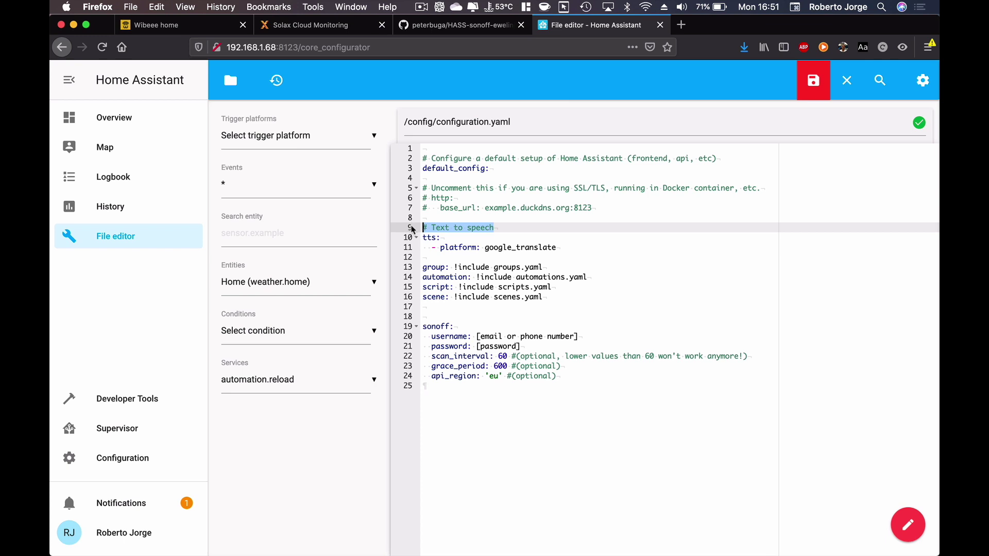
left_click(429, 315)
key("super+v")
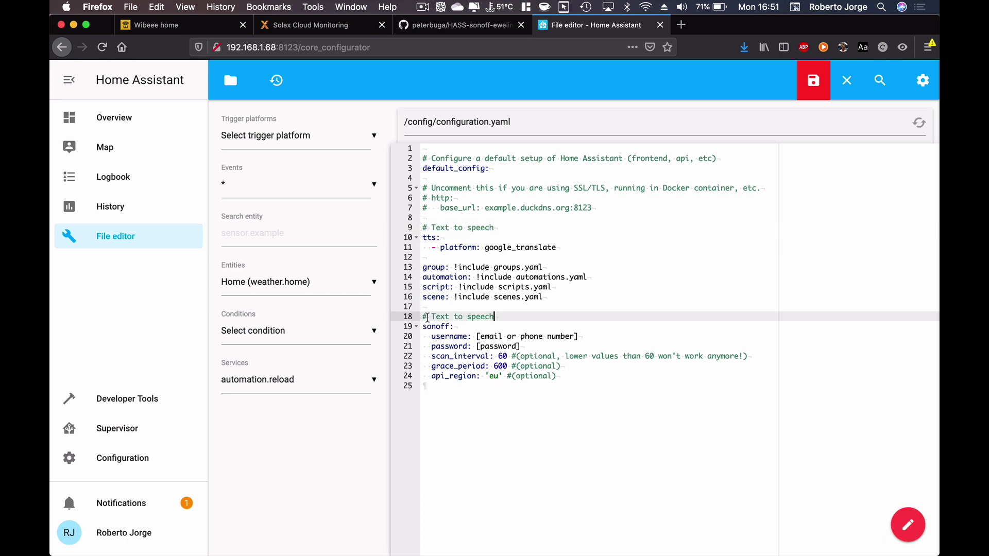
left_click_drag(502, 316, 432, 312)
type("SonFoo")
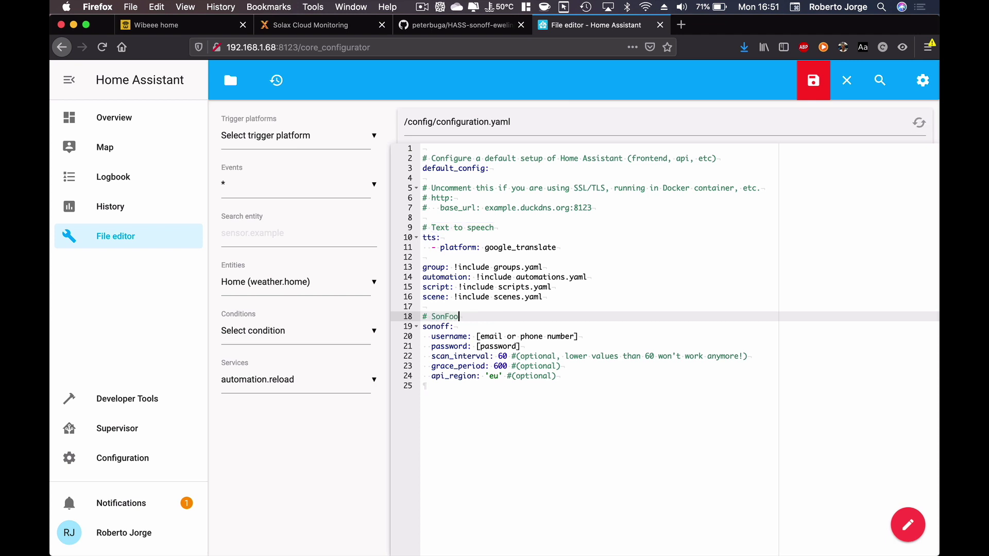
type("Off Devices")
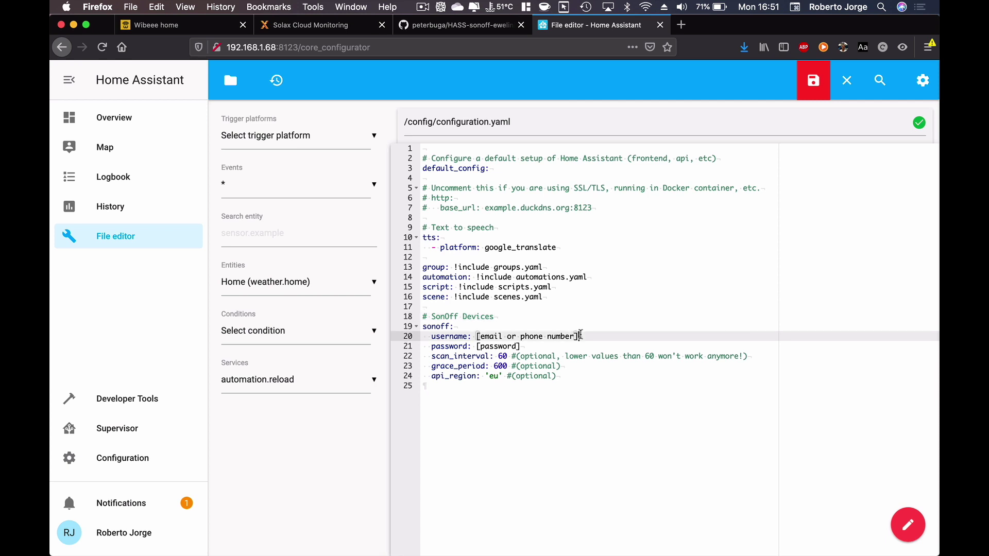
- Replace the username and password placeholders with the sonoff account e-mail and password
left_click_drag(581, 336, 476, 336)
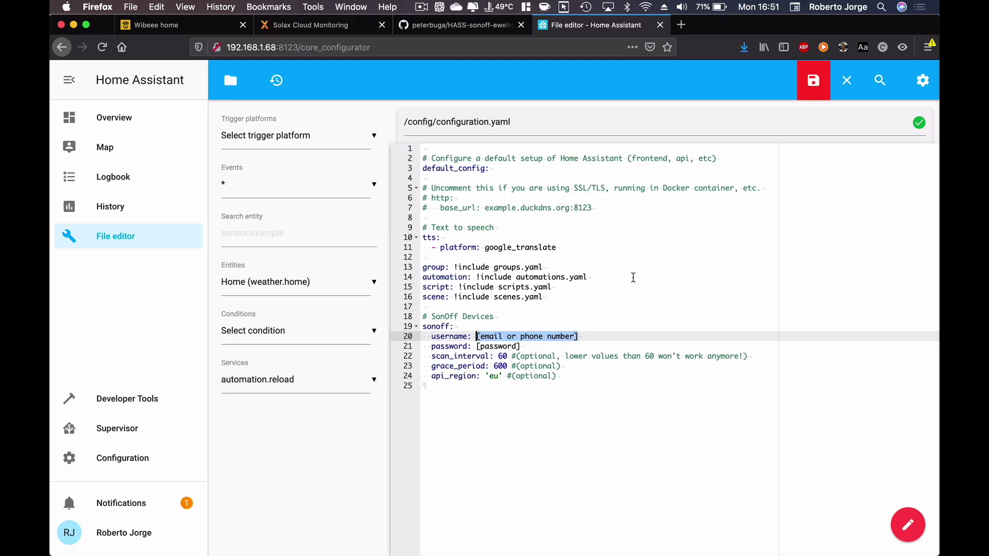
key("super+s")
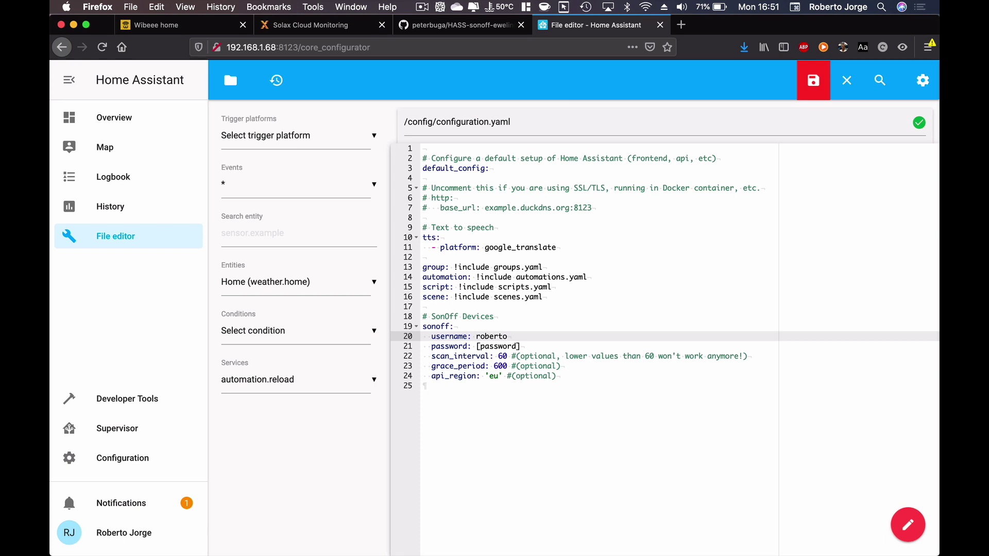
left_click_drag(521, 347, 475, 347)
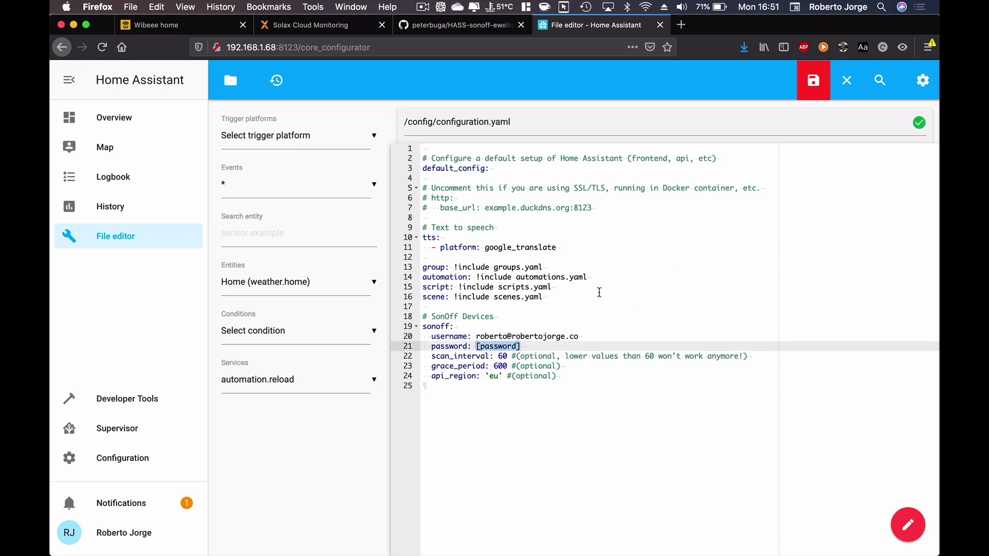
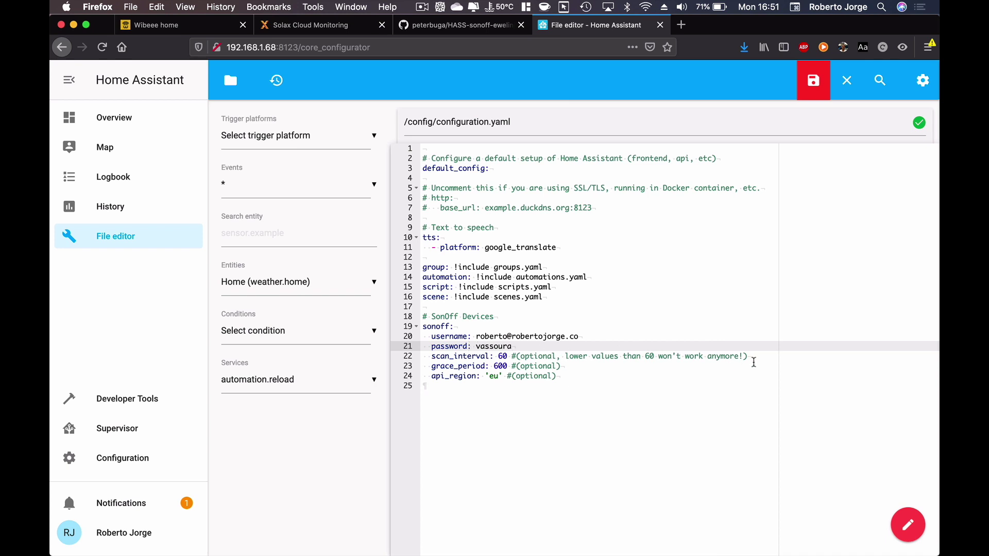
- Delete the optional comments on scan_interval and grace_period, and finish the username e-mail
left_click_drag(748, 356, 520, 356)
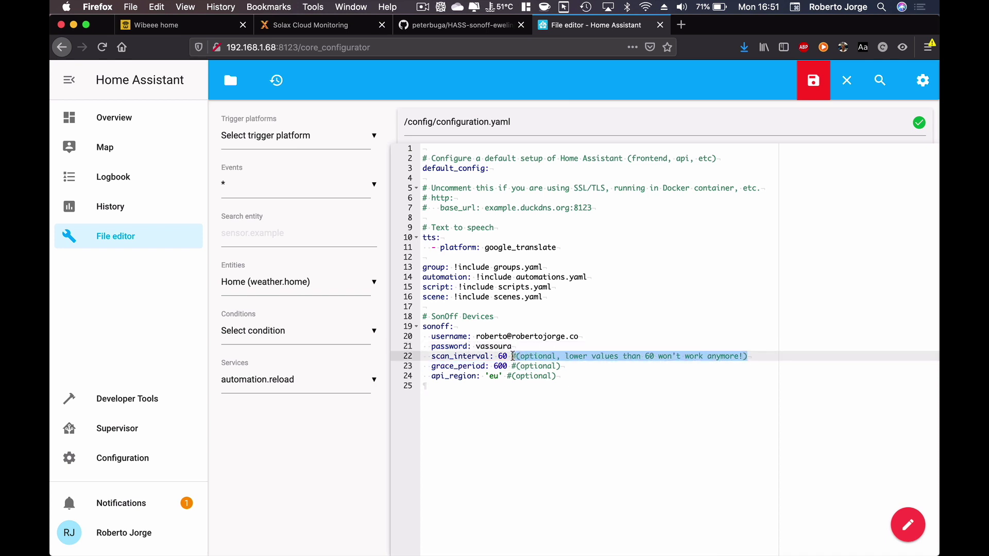
key("BackSpace")
left_click(567, 365)
left_click_drag(566, 364, 511, 375)
key("BackSpace")
key("BackSpace")
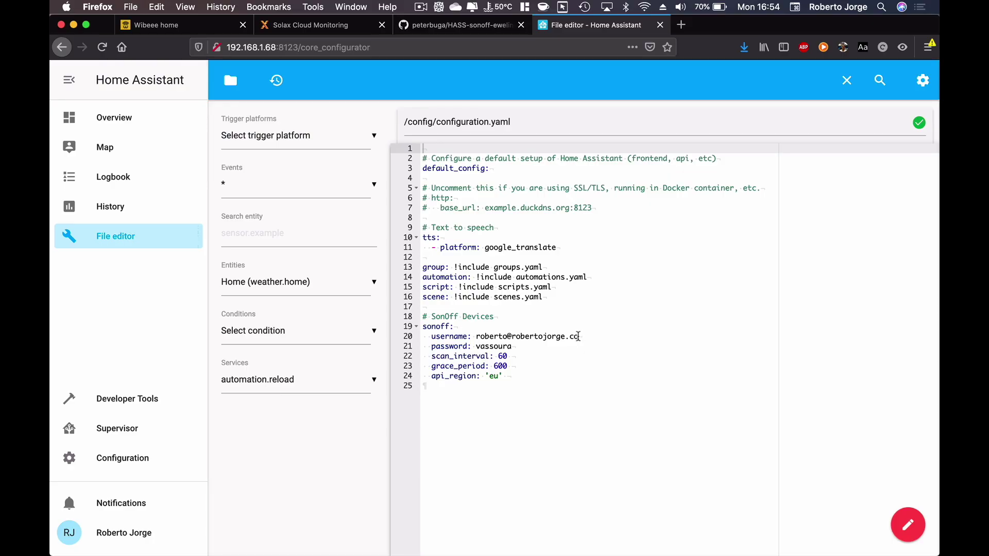
left_click(628, 337)
type("m")
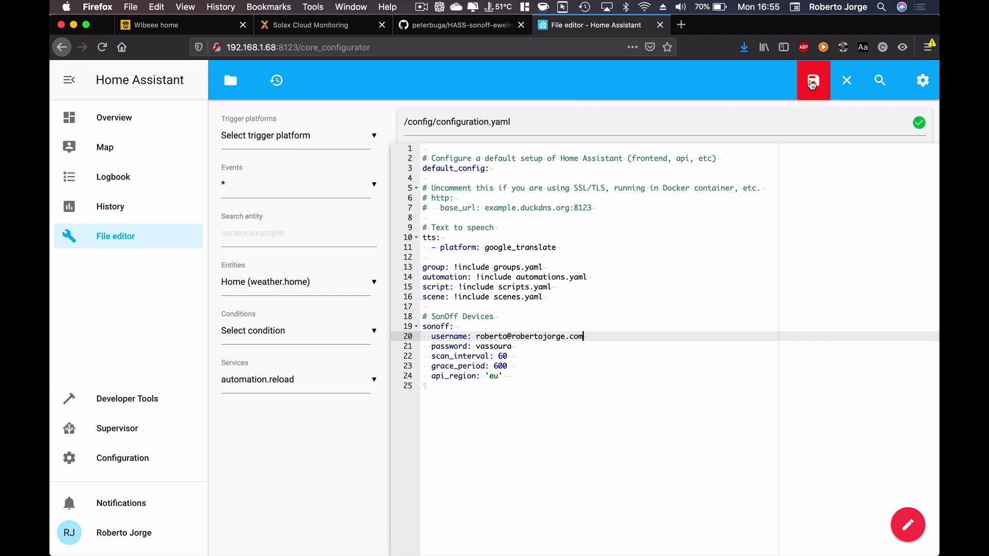
- Save configuration.yaml and run Check Configuration in Server Controls
left_click(813, 82)
left_click(138, 453)
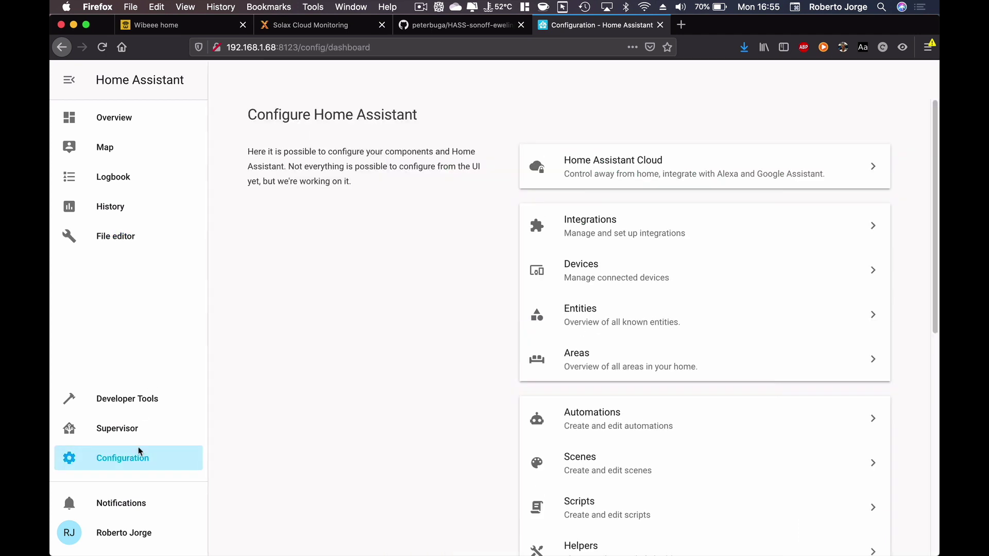
scroll(583, 309, "down", 8)
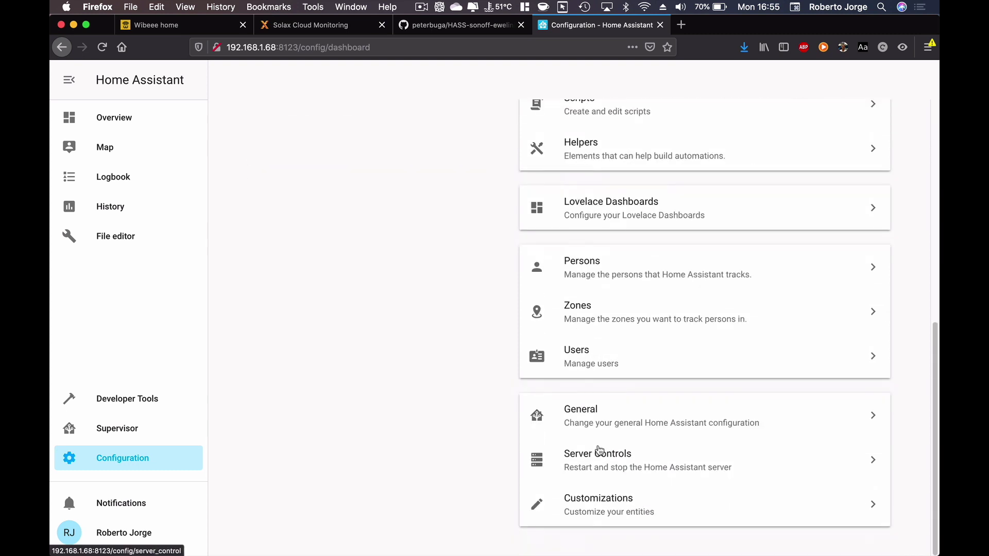
left_click(596, 452)
left_click(701, 264)
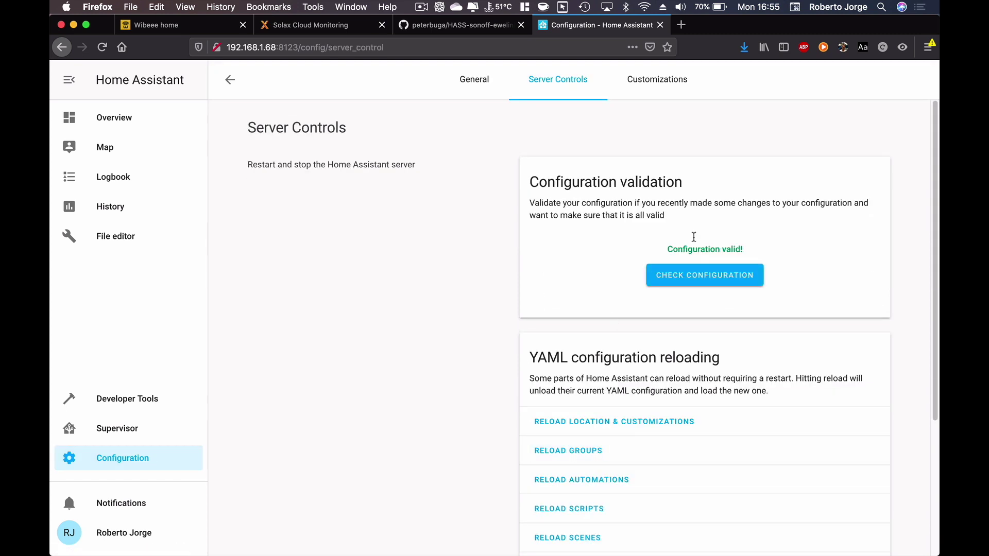
- Restart the Home Assistant server, review the discovered-devices notification, and return to Overview
scroll(570, 287, "down", 5)
left_click(550, 523)
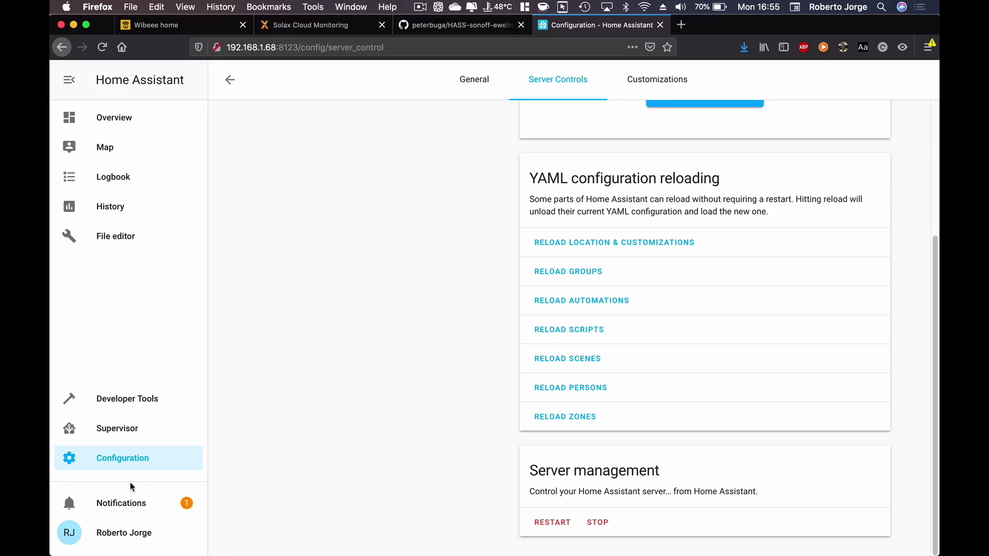
left_click(124, 504)
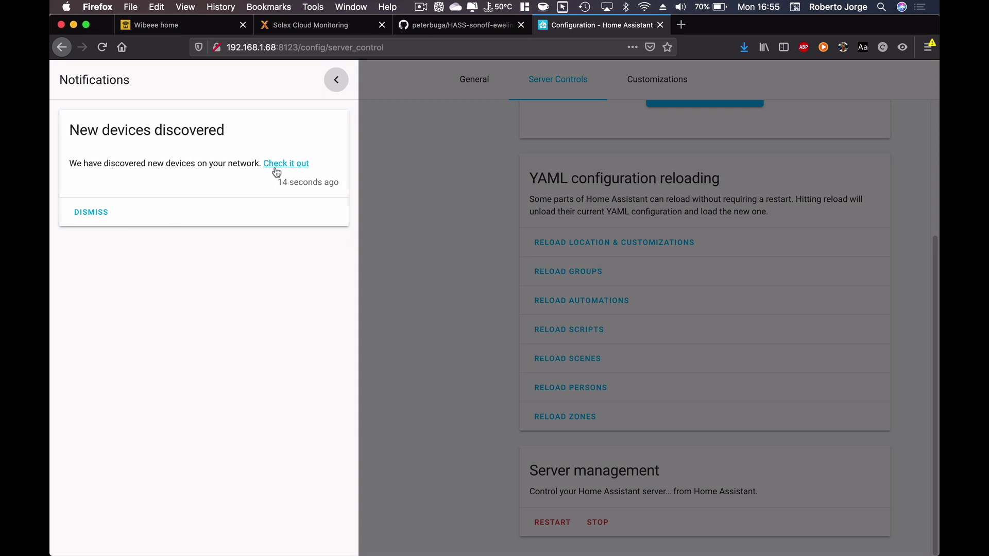
left_click(278, 166)
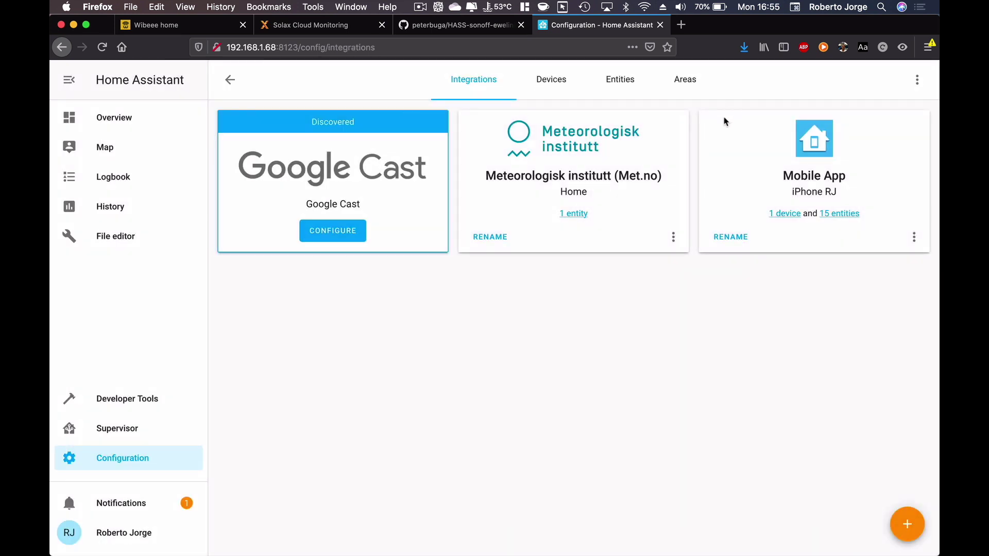
left_click(106, 123)
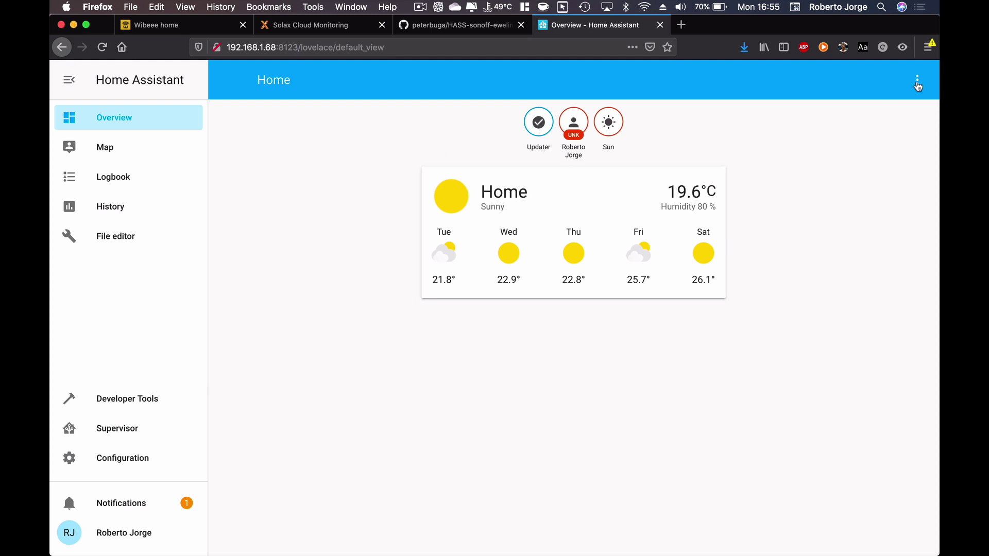
- Put the Home dashboard into Configure UI mode and add an Entities card
left_click(918, 82)
left_click(895, 90)
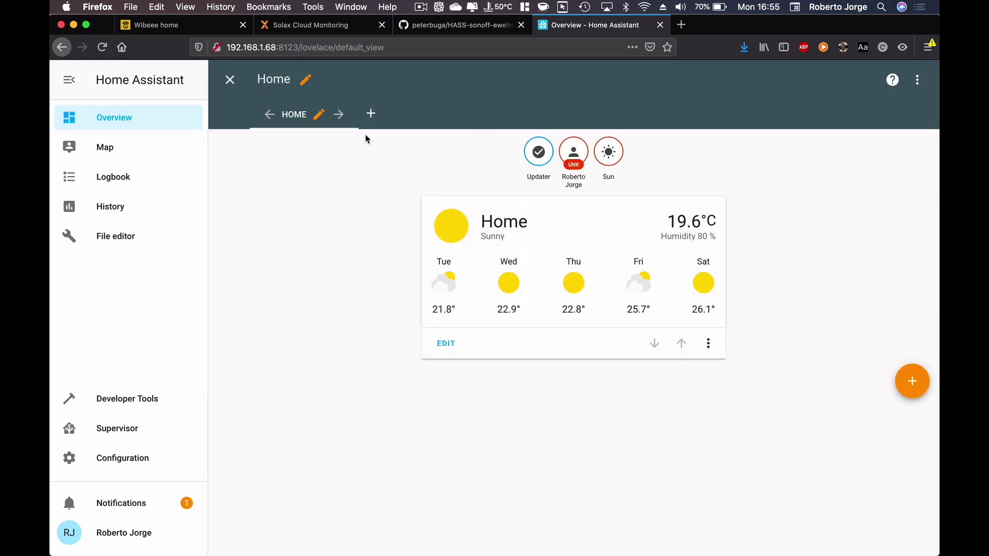
left_click(913, 384)
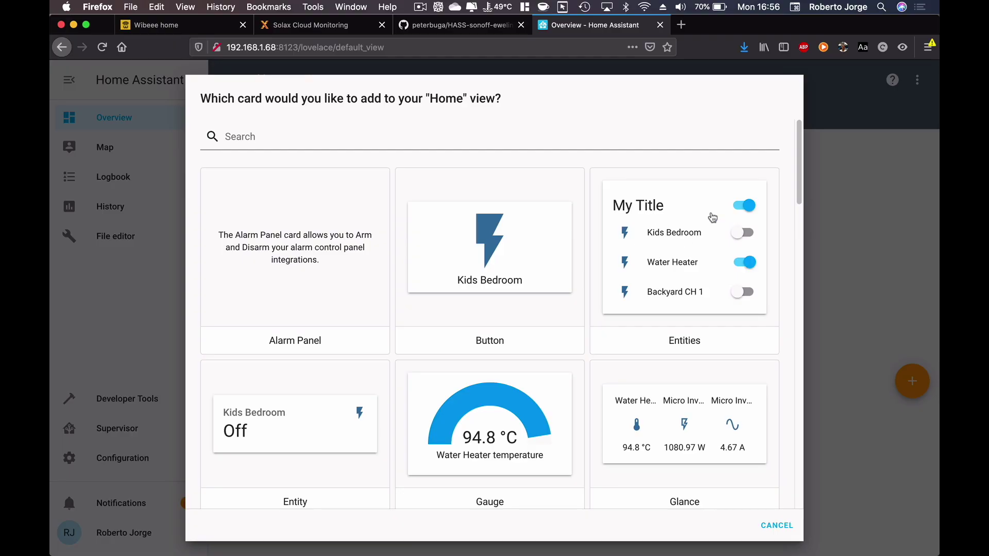
left_click(691, 341)
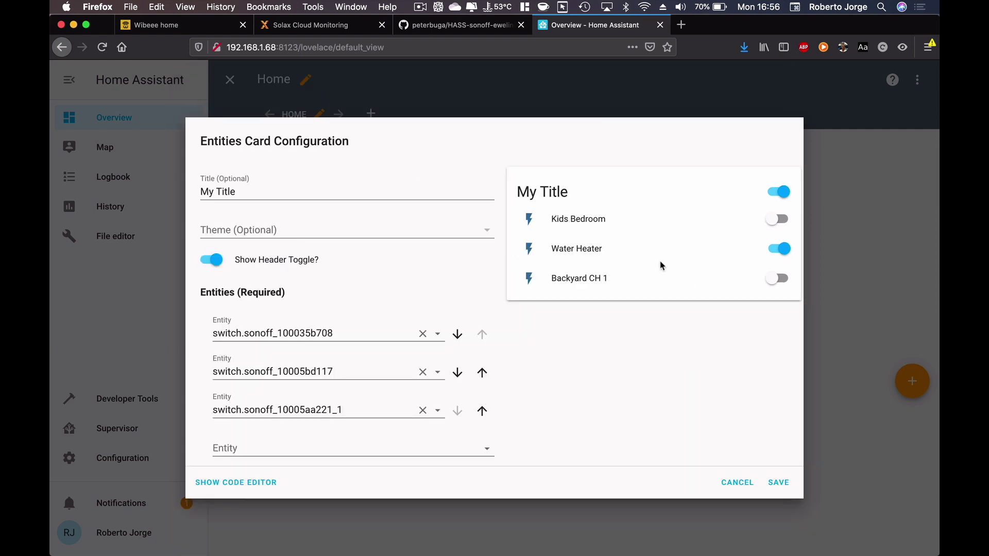
- Add Bomba Piscina and Solax 2.5 Kwh to the Entities card's entity list
left_click(487, 451)
scroll(397, 252, "down", 8)
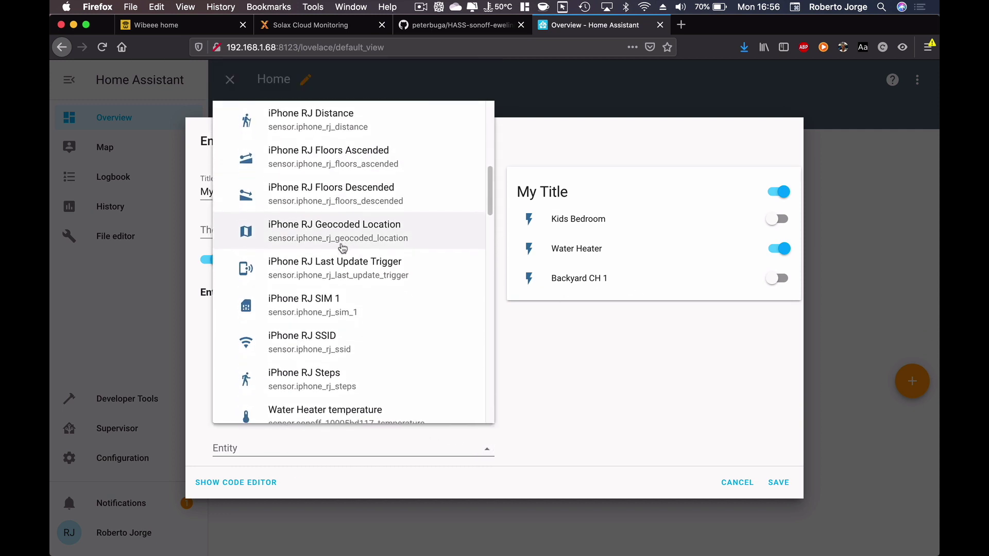
scroll(343, 248, "down", 12)
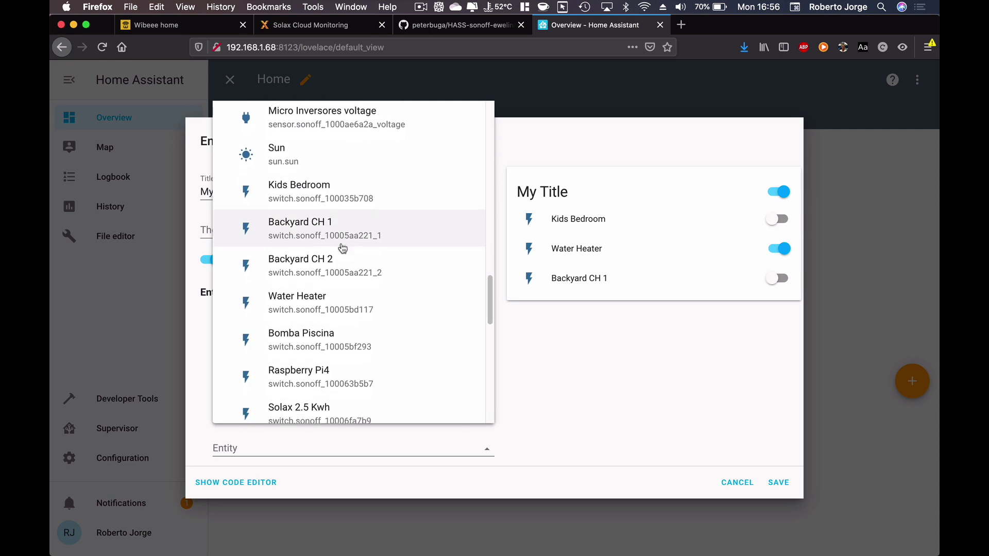
scroll(343, 248, "down", 1)
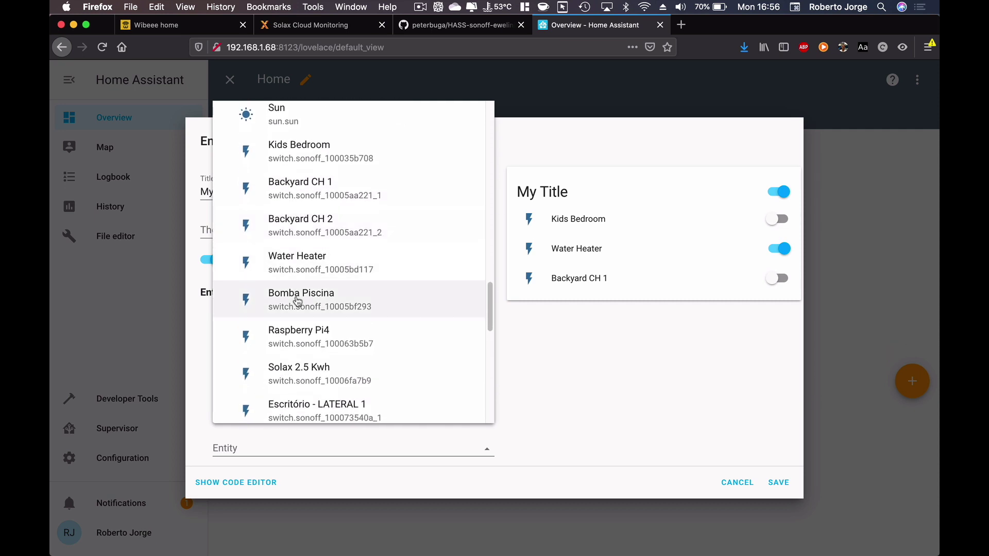
left_click(298, 301)
left_click(484, 469)
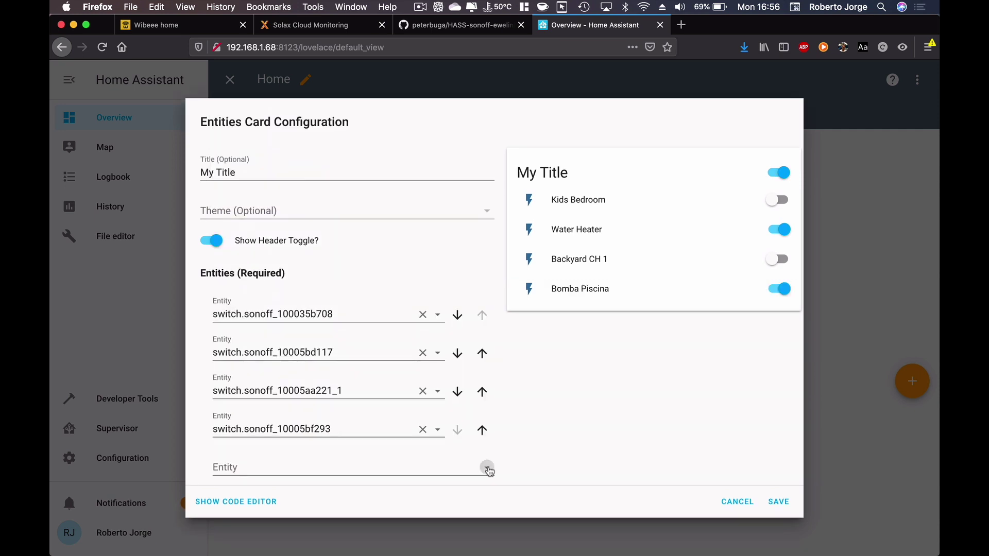
scroll(420, 281, "down", 12)
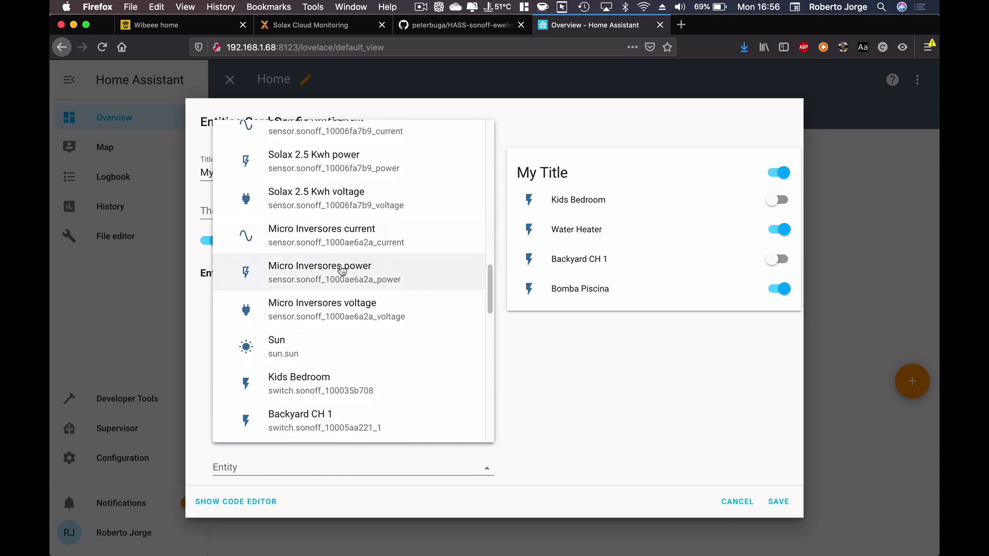
left_click(324, 275)
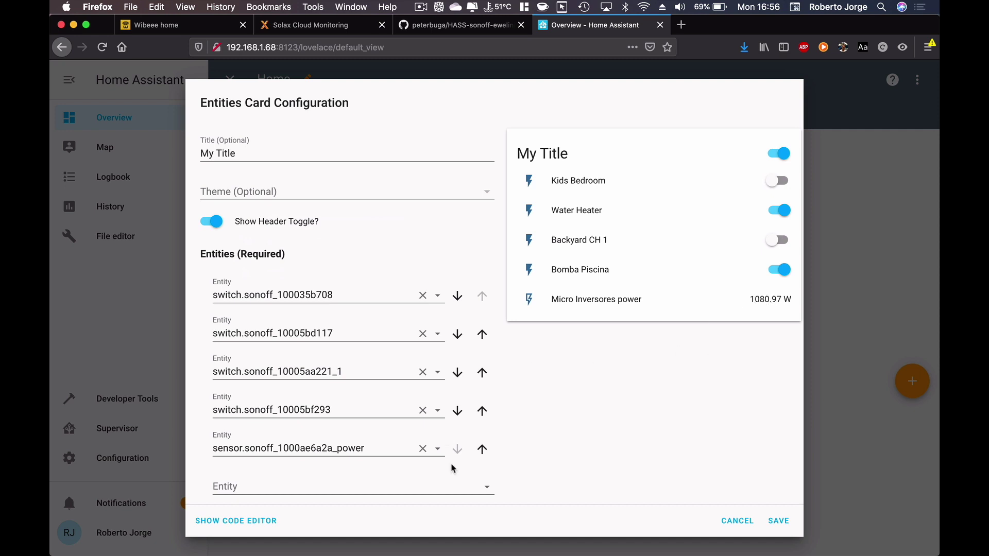
left_click(438, 450)
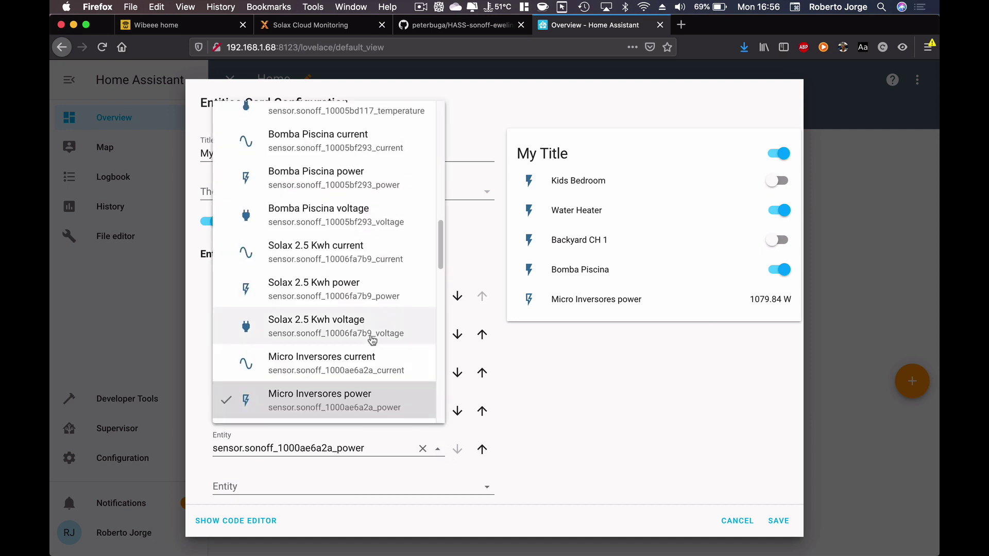
scroll(372, 340, "down", 3)
scroll(372, 340, "down", 2)
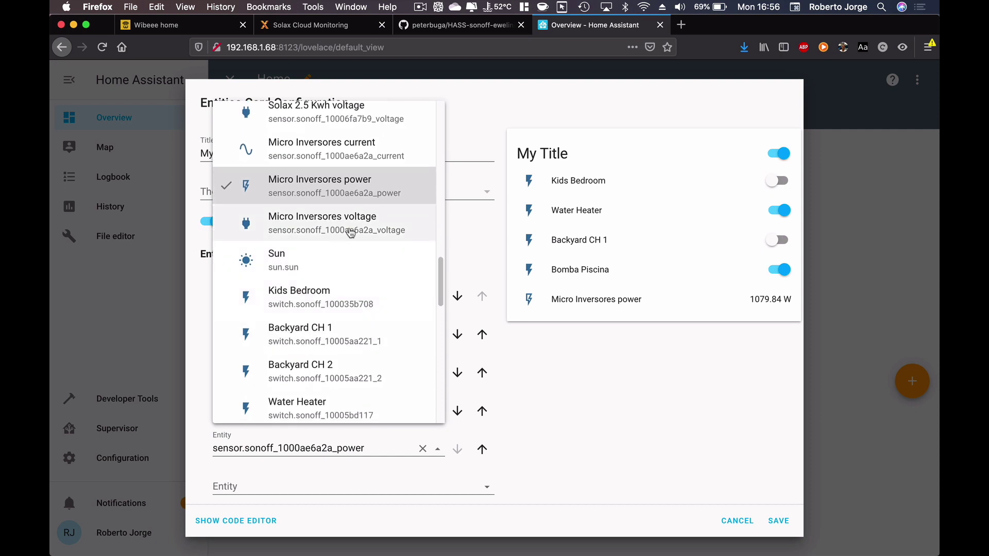
scroll(322, 326, "down", 8)
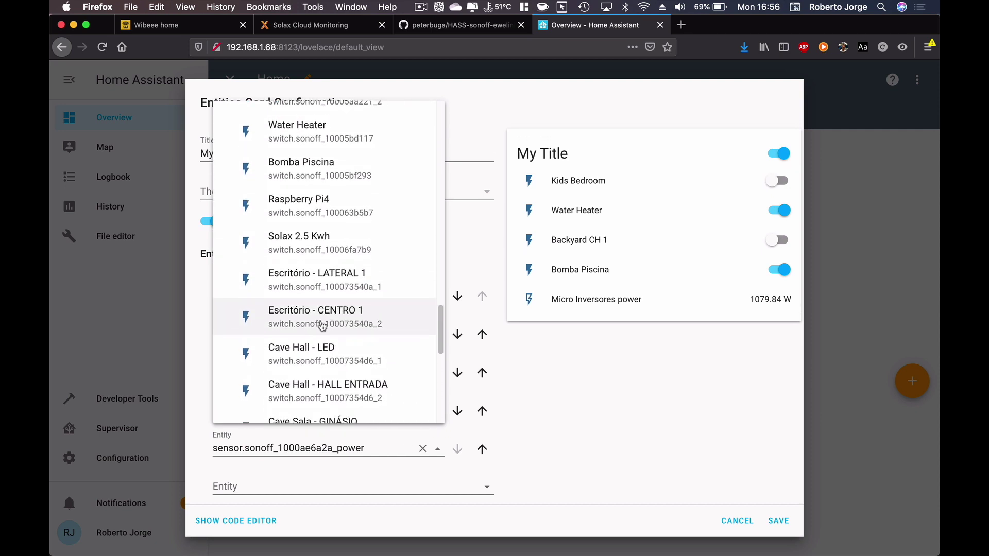
left_click(309, 250)
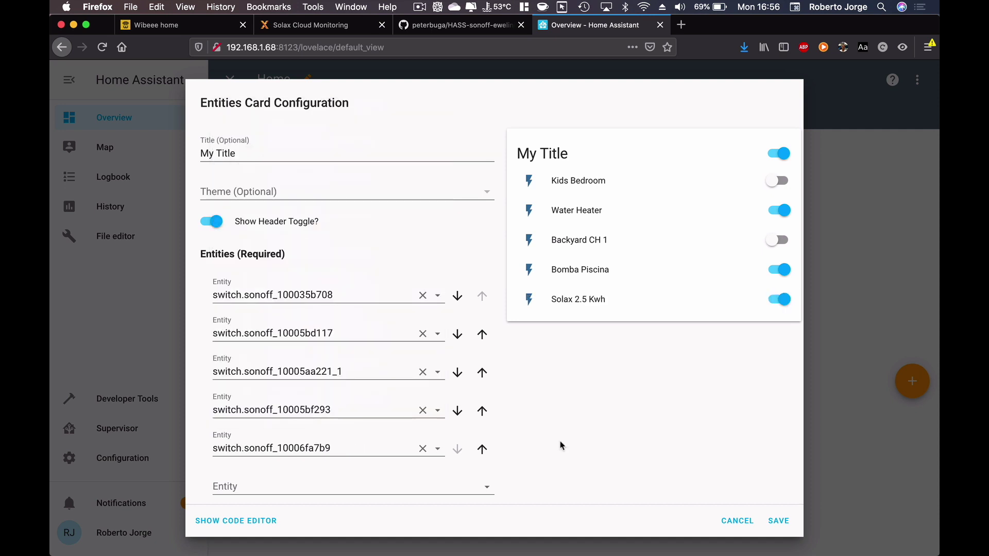
- Add Escritório - CENTRO 1 and Escritório - LATERAL 1 to the card
left_click(486, 488)
scroll(340, 344, "down", 5)
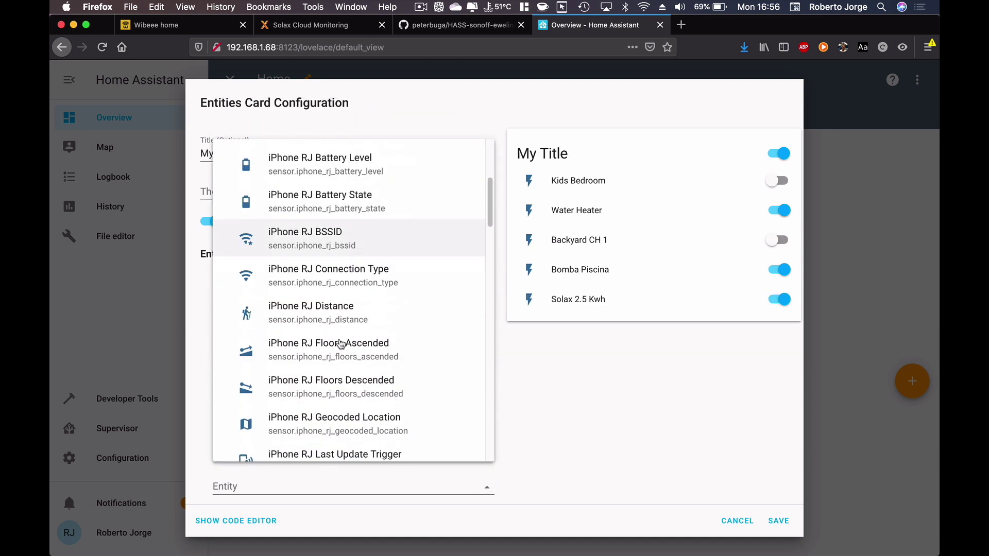
scroll(340, 344, "down", 10)
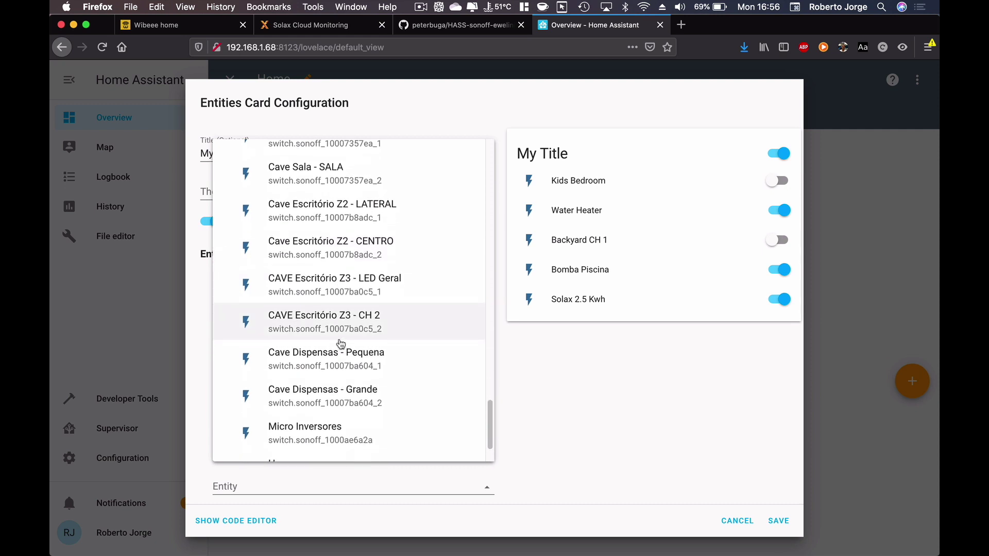
scroll(340, 344, "down", 2)
scroll(340, 344, "up", 8)
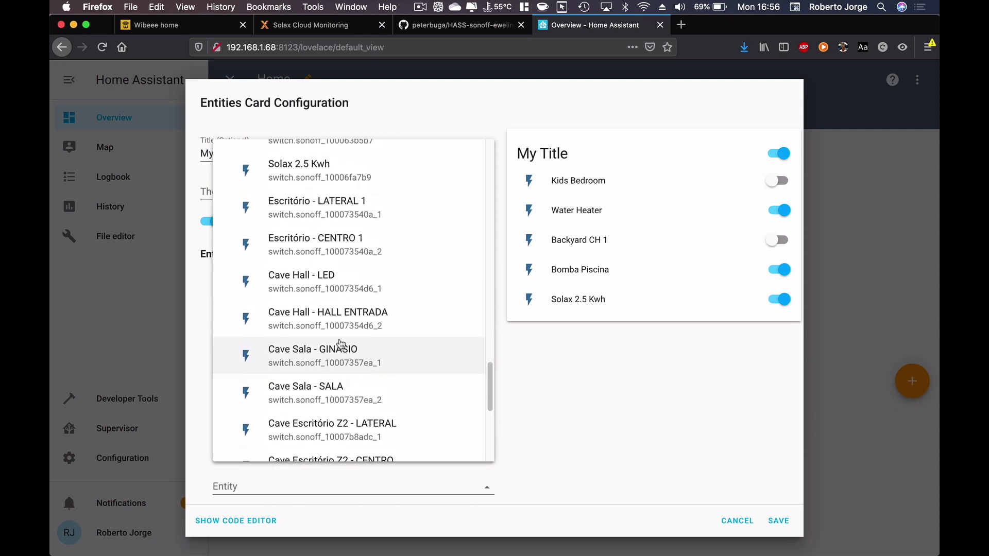
scroll(340, 344, "up", 1)
left_click(325, 292)
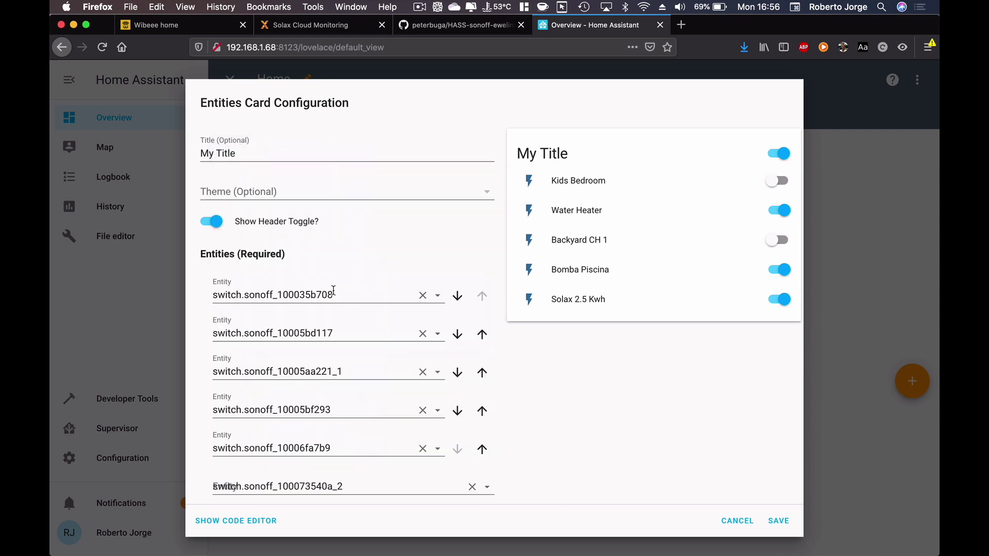
scroll(538, 342, "down", 1)
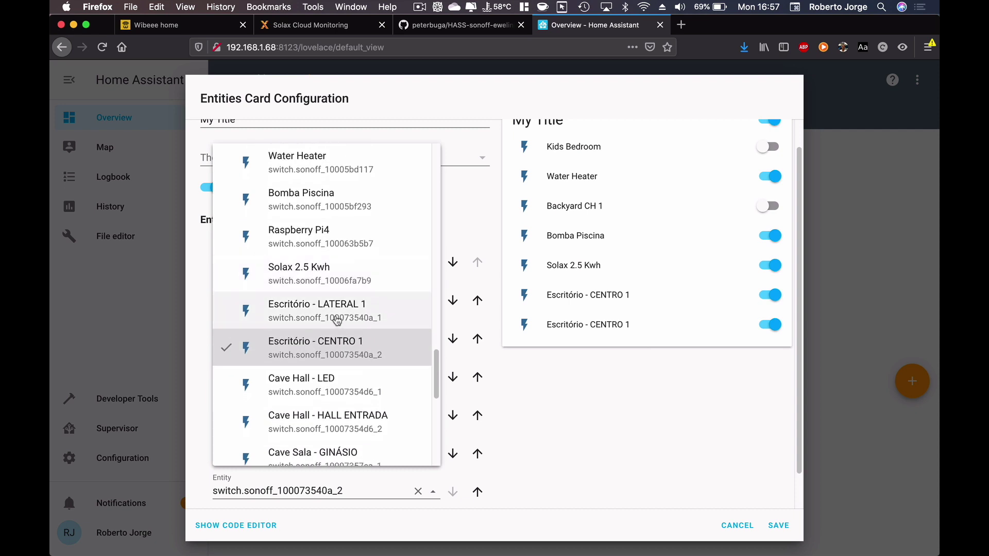
left_click(357, 314)
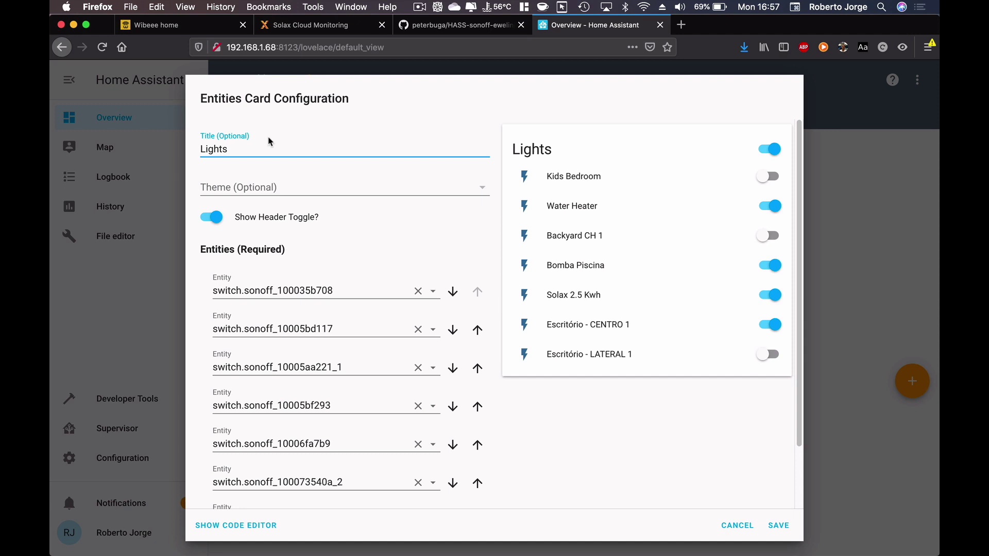
- Set the card title to 'Lights'
key("BackSpace")
type("hs")
key("BackSpace")
key("BackSpace")
type("hts")
scroll(574, 331, "down", 3)
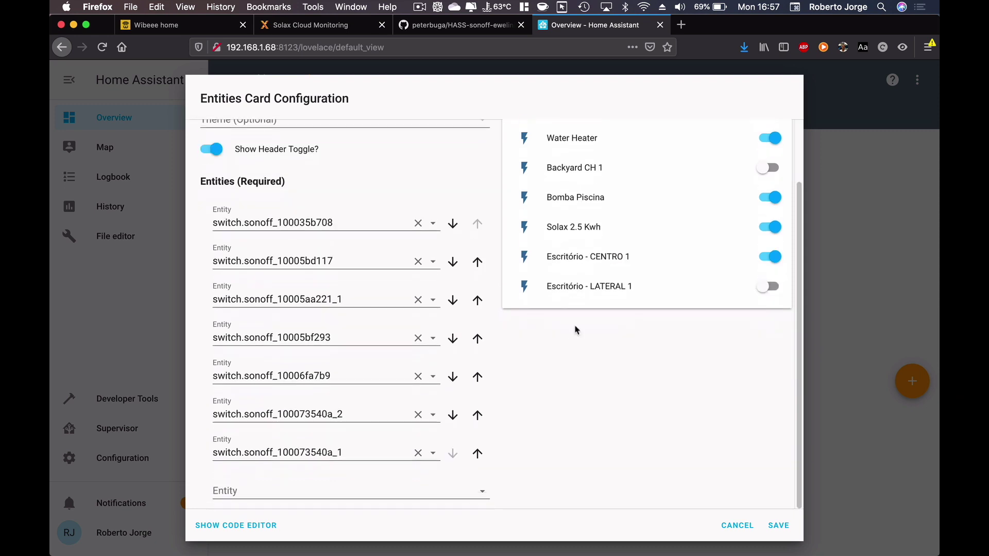
- Save the Lights card, then add a Gauge card named 'Water'
left_click(778, 527)
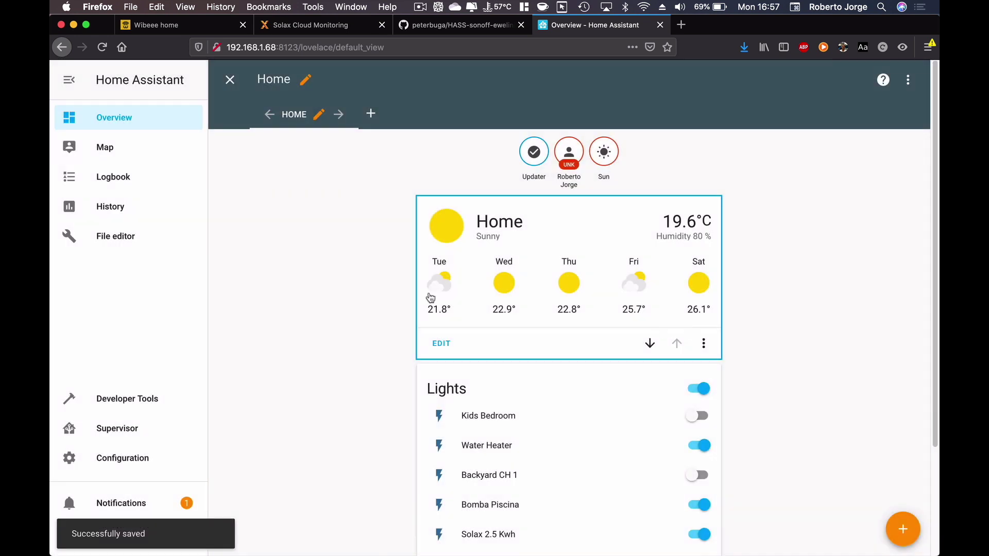
scroll(363, 263, "down", 3)
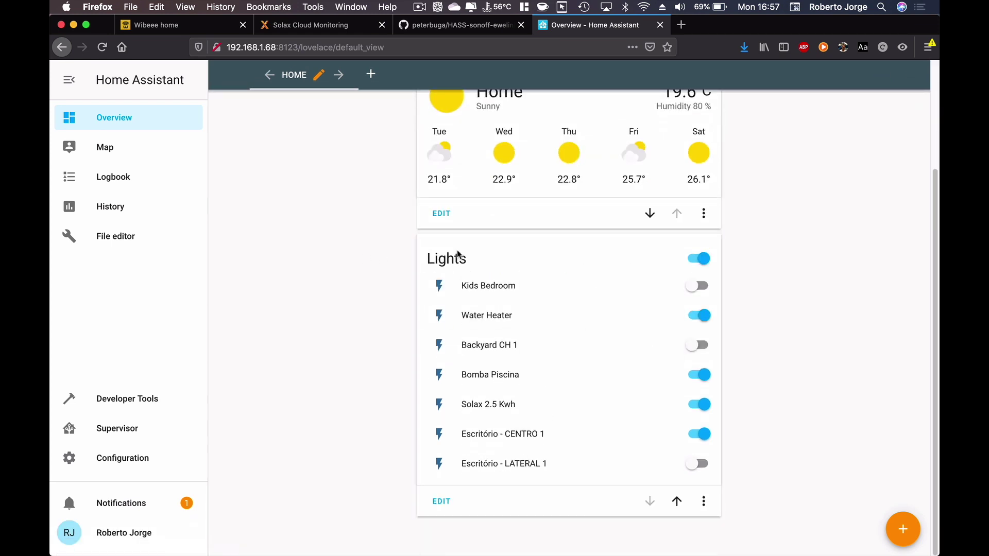
left_click(902, 528)
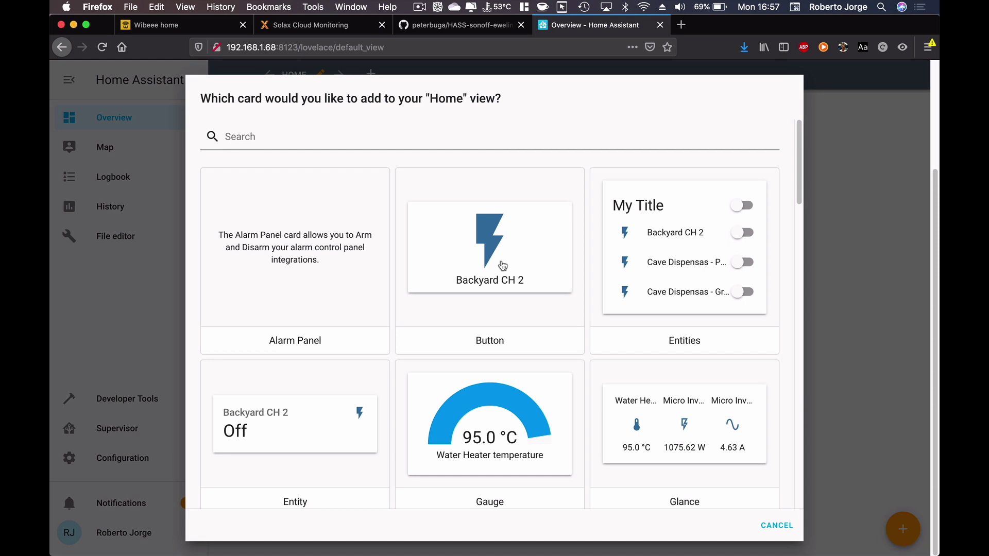
left_click(494, 500)
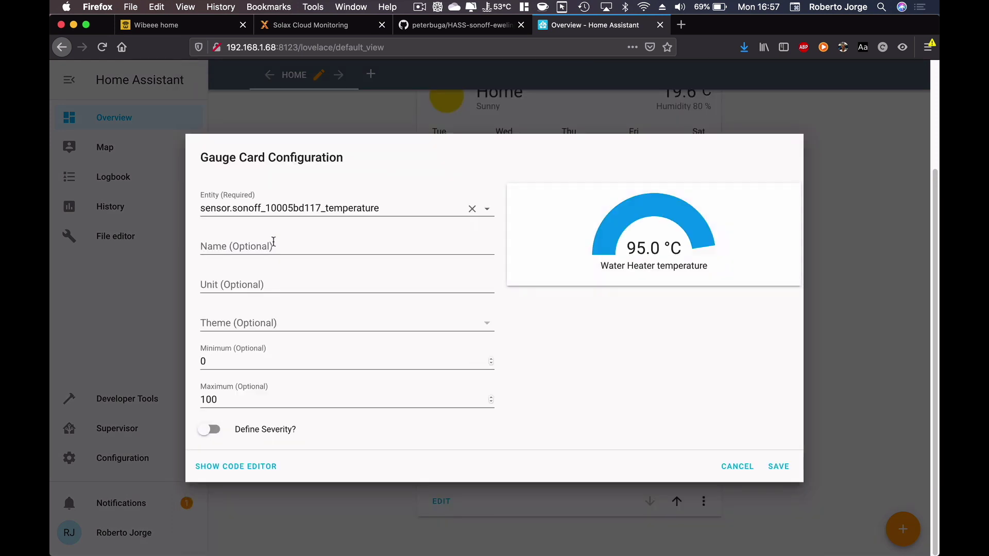
left_click(231, 247)
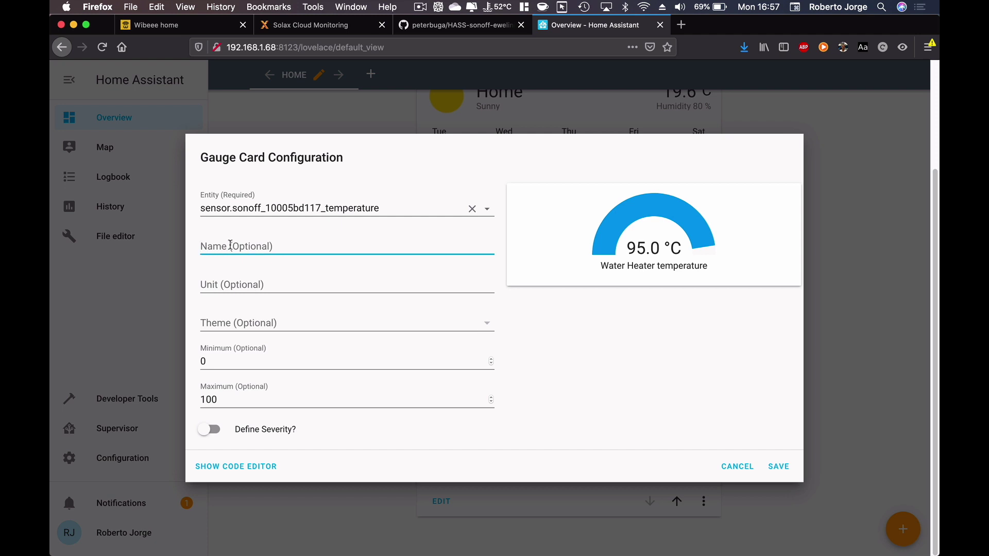
type("Water")
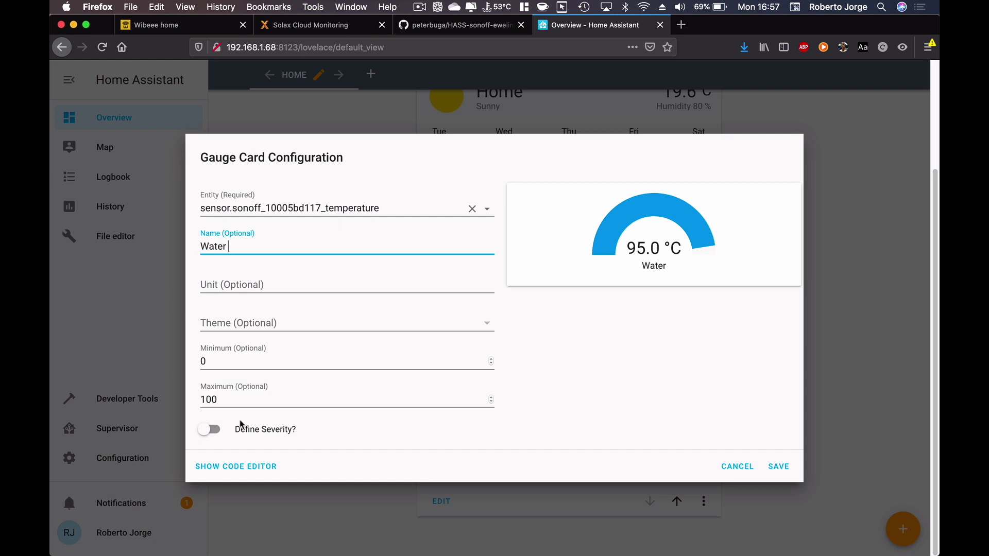
- Enable severity with Green 50, Yellow 70, Red 9, and save the Water gauge
left_click(211, 430)
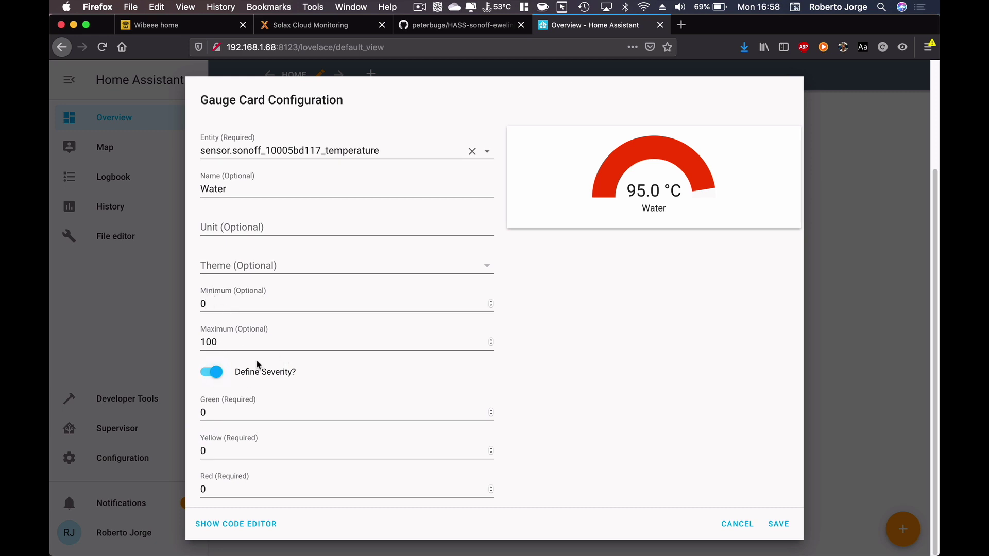
left_click_drag(213, 413, 198, 416)
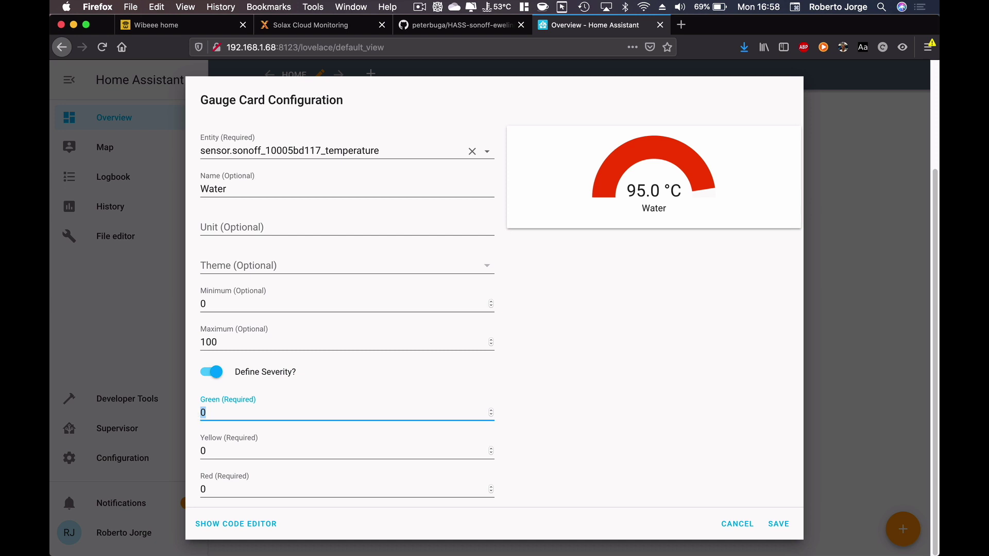
type("50")
left_click_drag(209, 451, 179, 455)
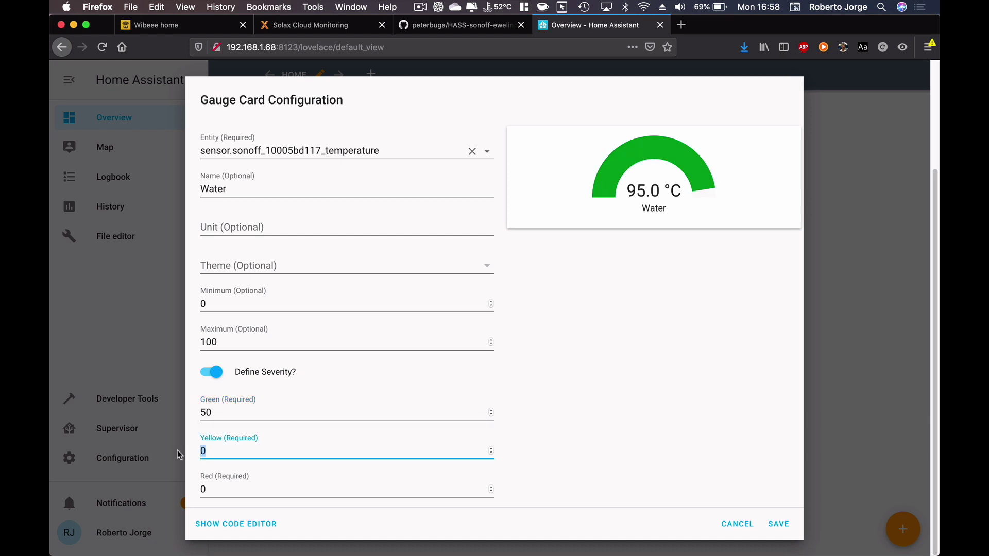
type("70")
left_click_drag(217, 486, 153, 488)
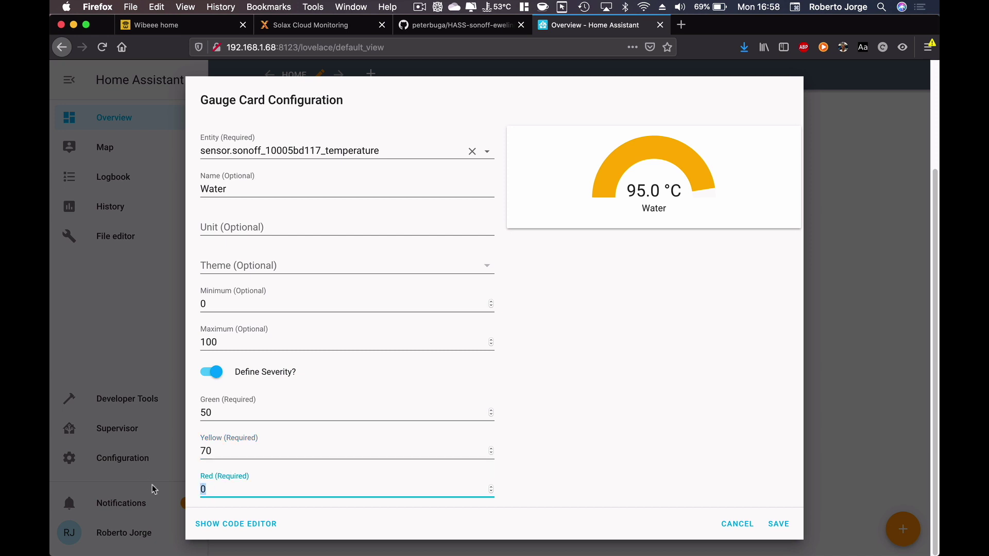
type("94")
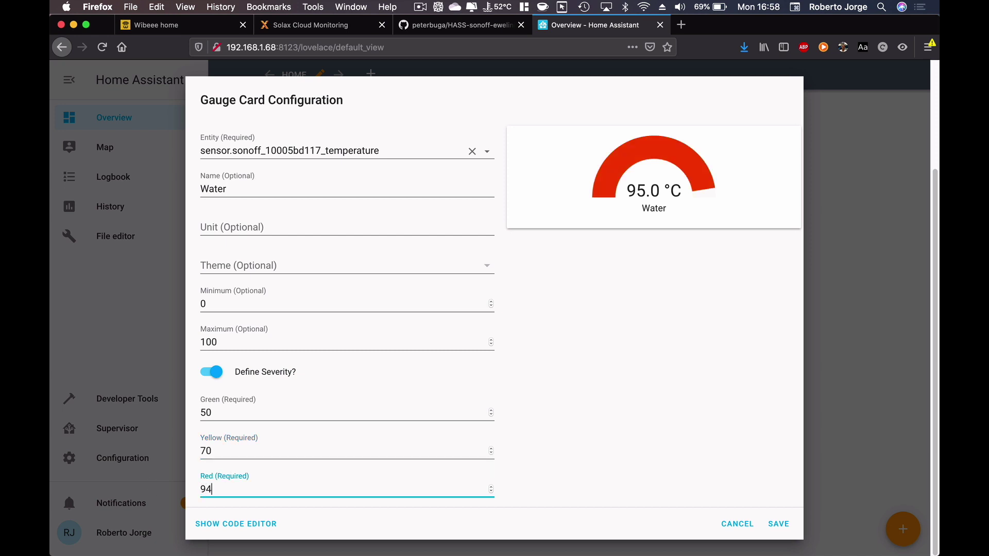
key("BackSpace")
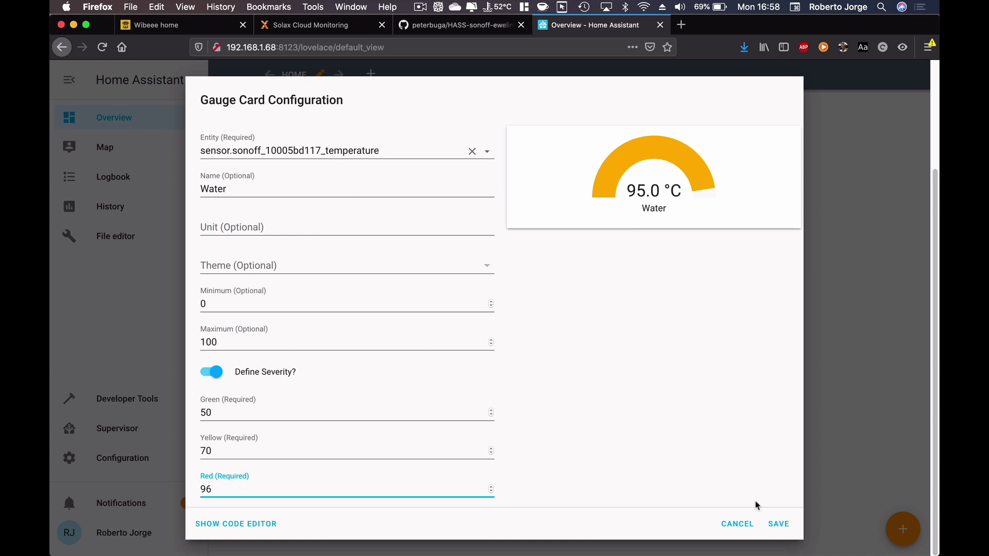
left_click(779, 526)
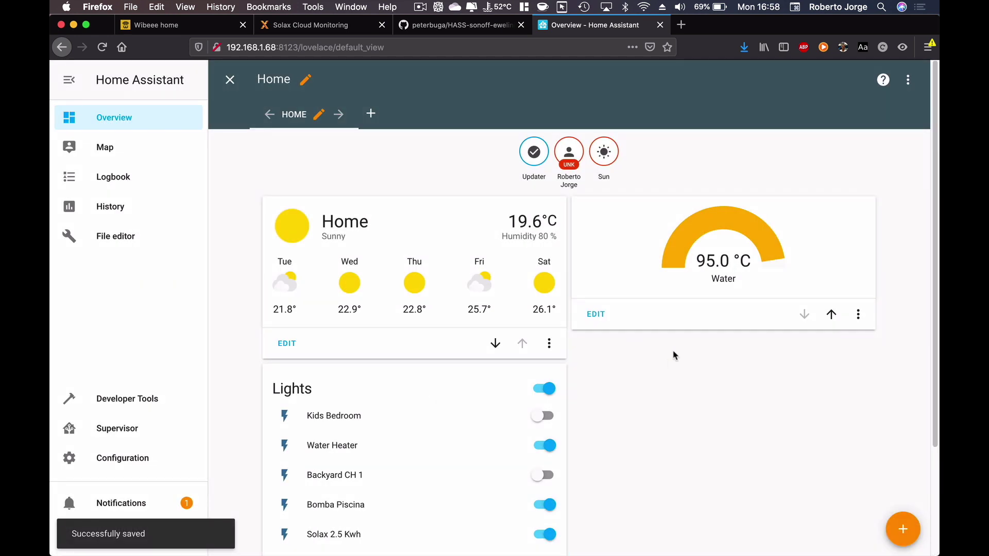
- Add a Gauge card named 'Micro Inverter' for the sonoff power sensor and save it
left_click(904, 529)
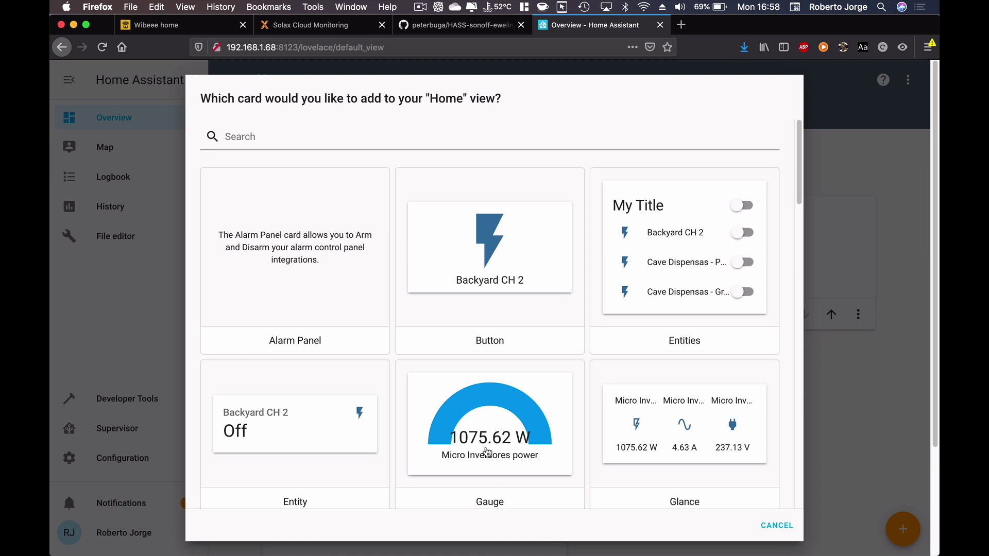
left_click(500, 503)
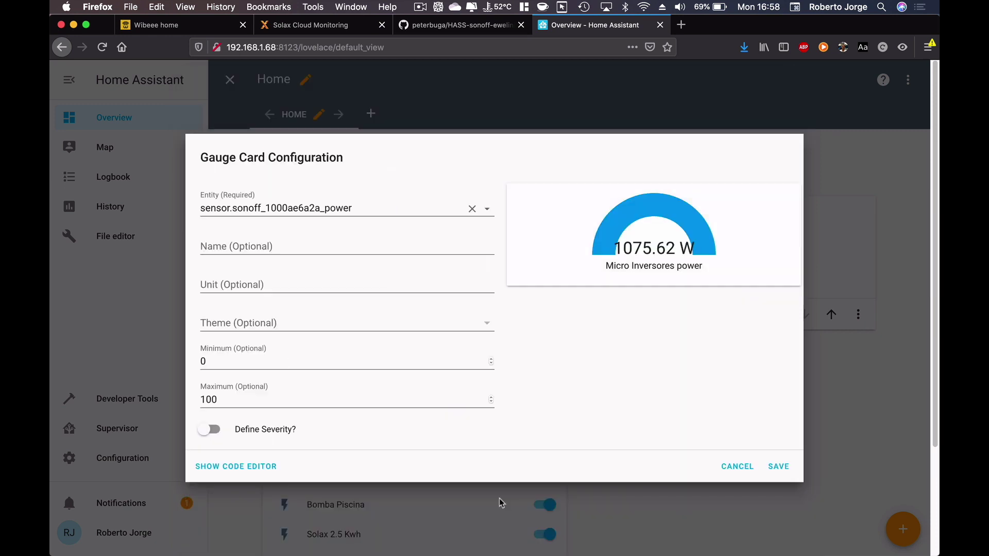
left_click(242, 251)
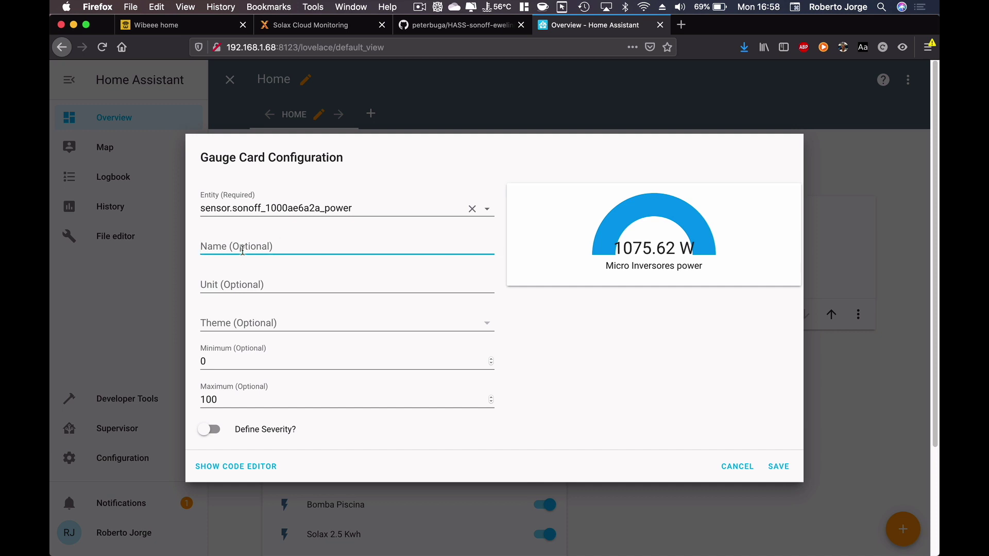
type("Micro Inver")
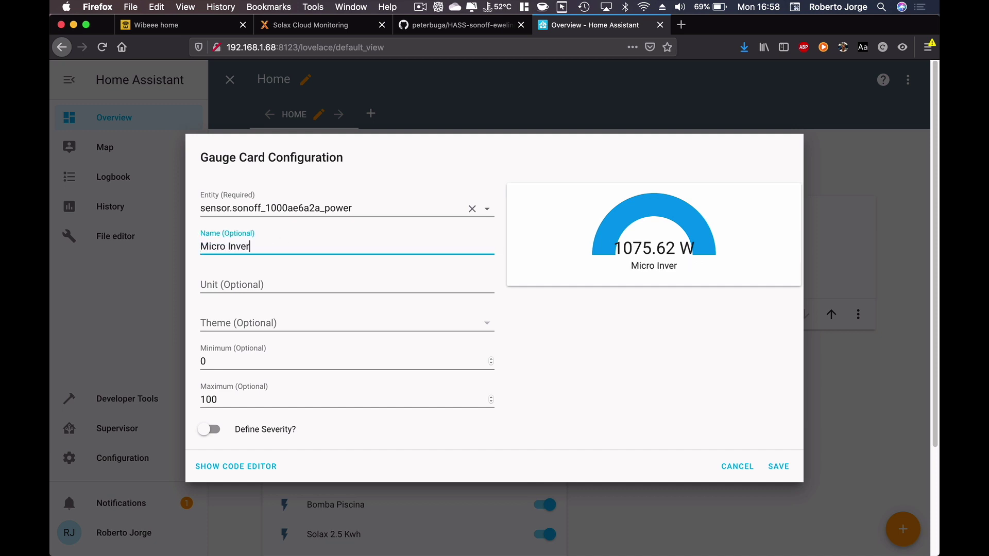
type("ter")
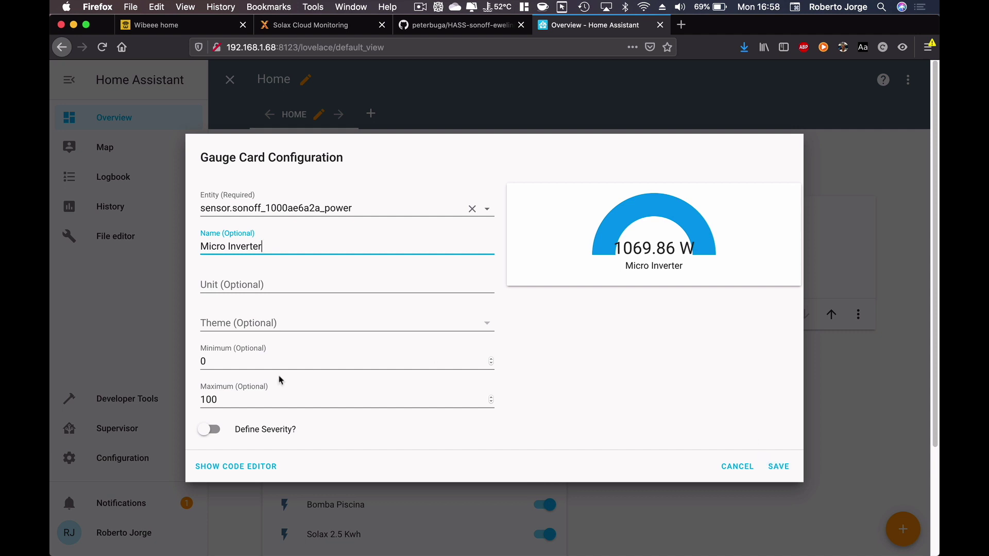
left_click(778, 468)
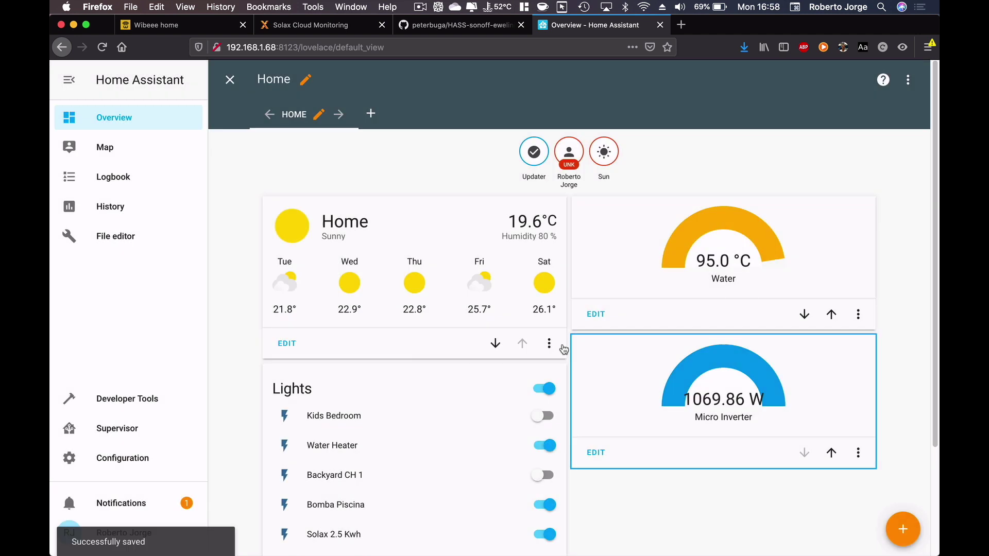
- Add a gauge card for the Solax 2.5 Kwh power sensor titled 'Solax X1 2.5 Kwh' and save it
left_click(907, 533)
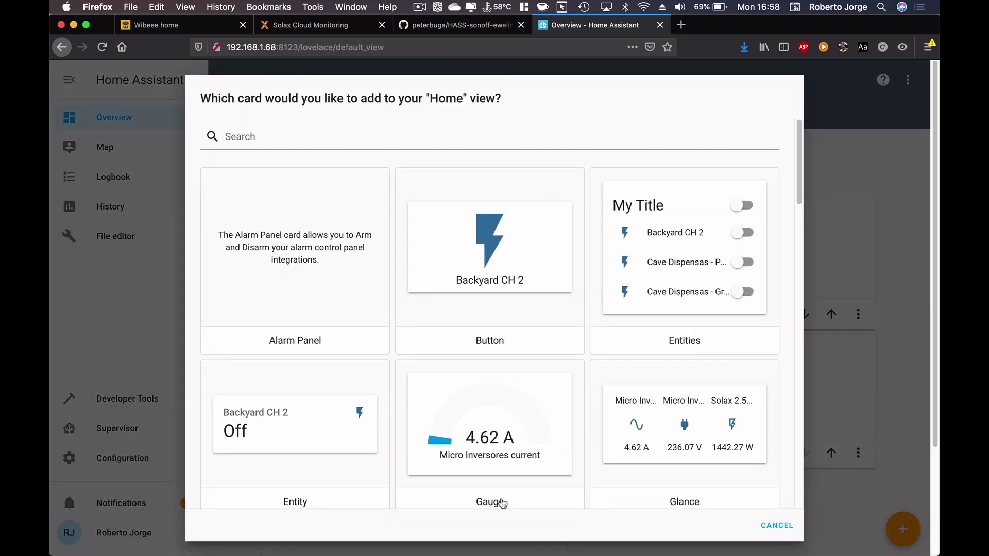
left_click(502, 503)
left_click(489, 210)
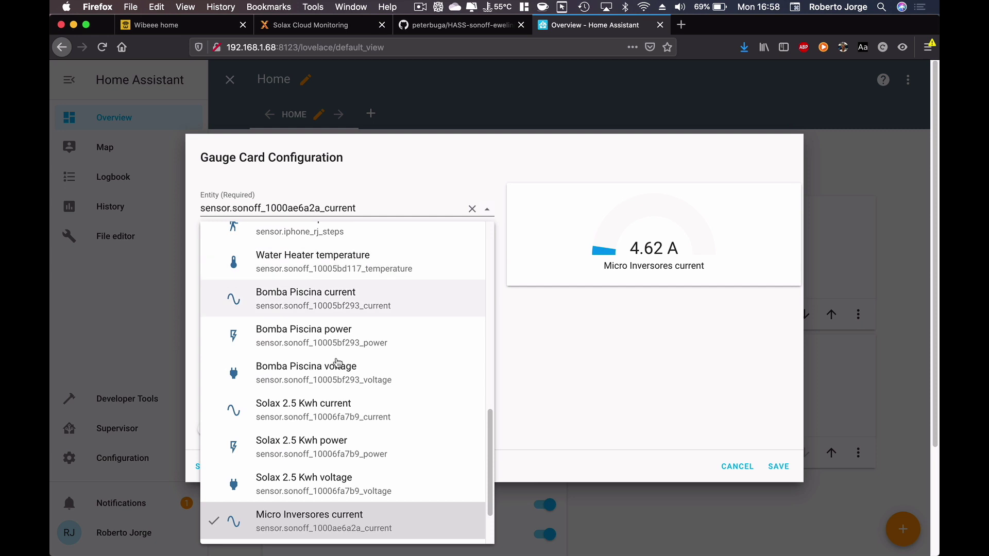
scroll(280, 381, "down", 3)
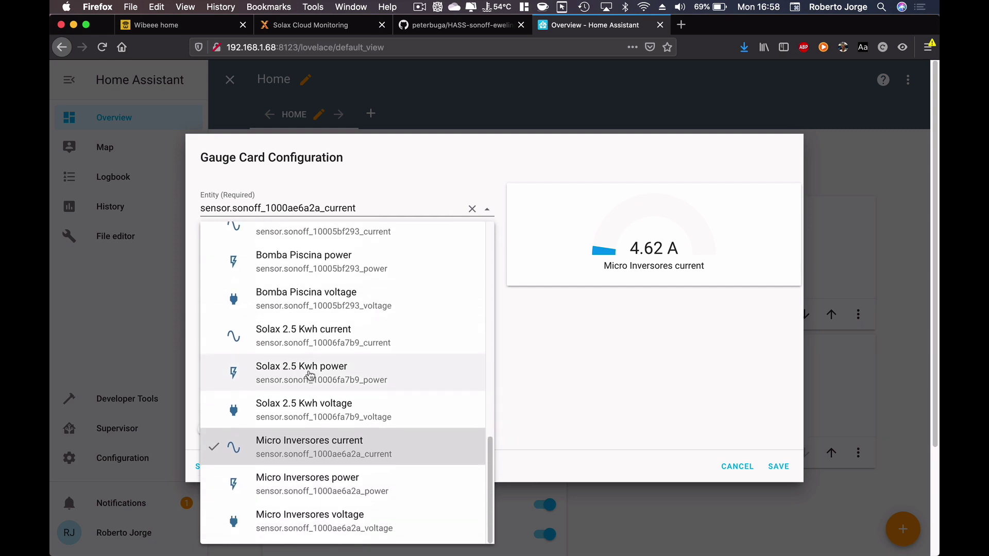
left_click(322, 376)
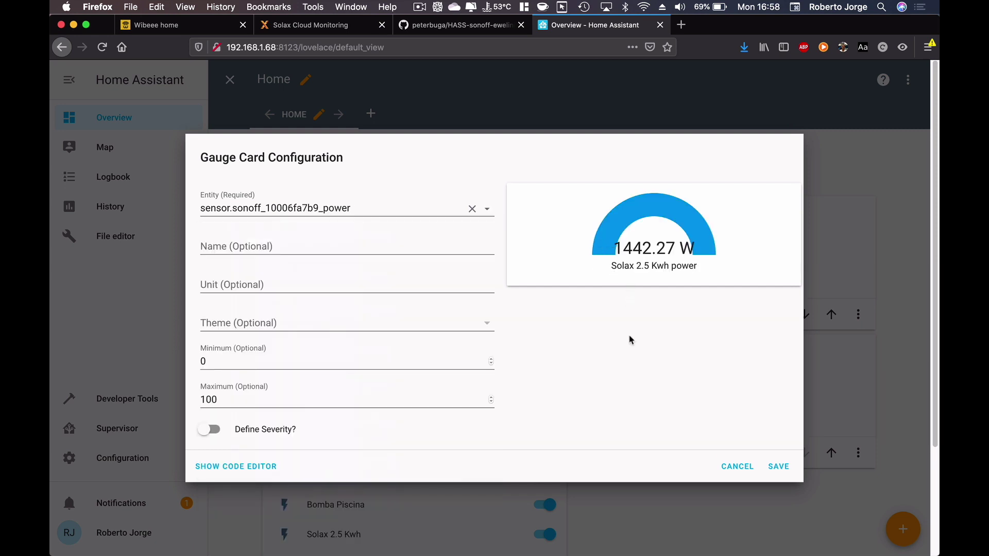
left_click(261, 246)
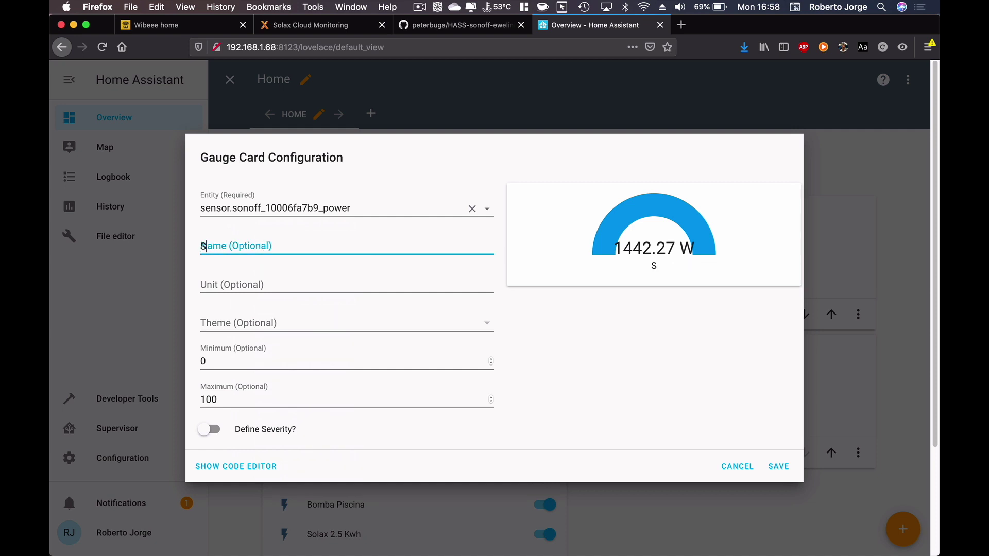
type("Solax X1")
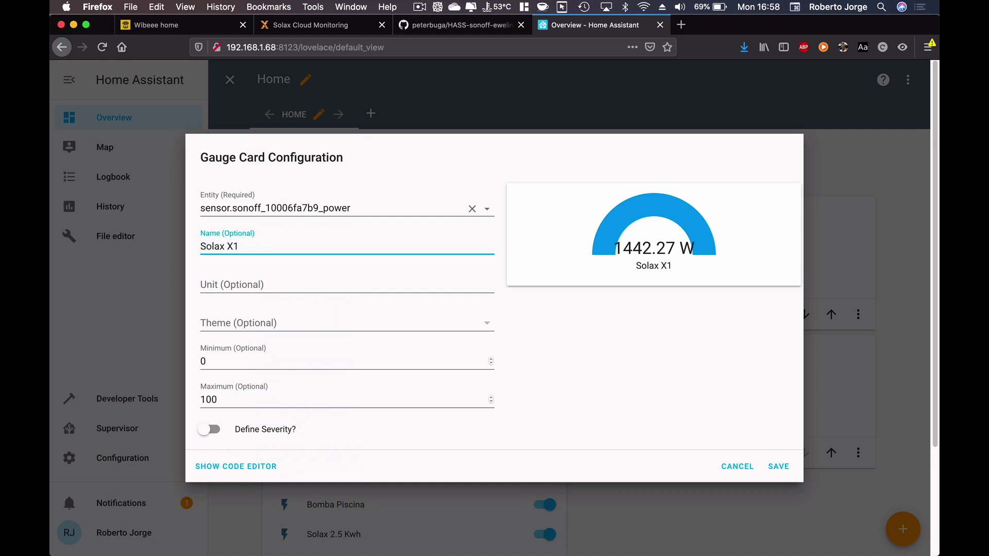
type(" 2.5 Kwh")
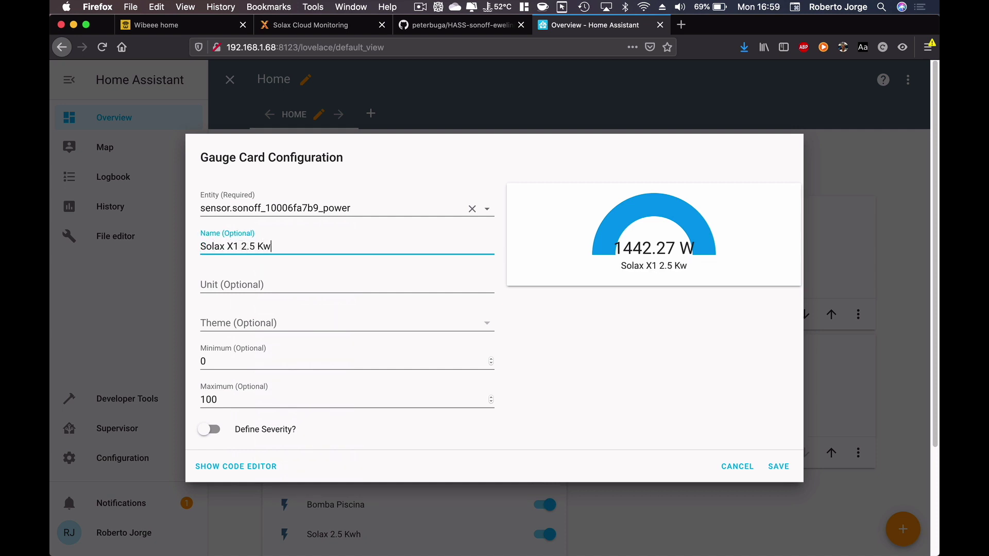
left_click(778, 466)
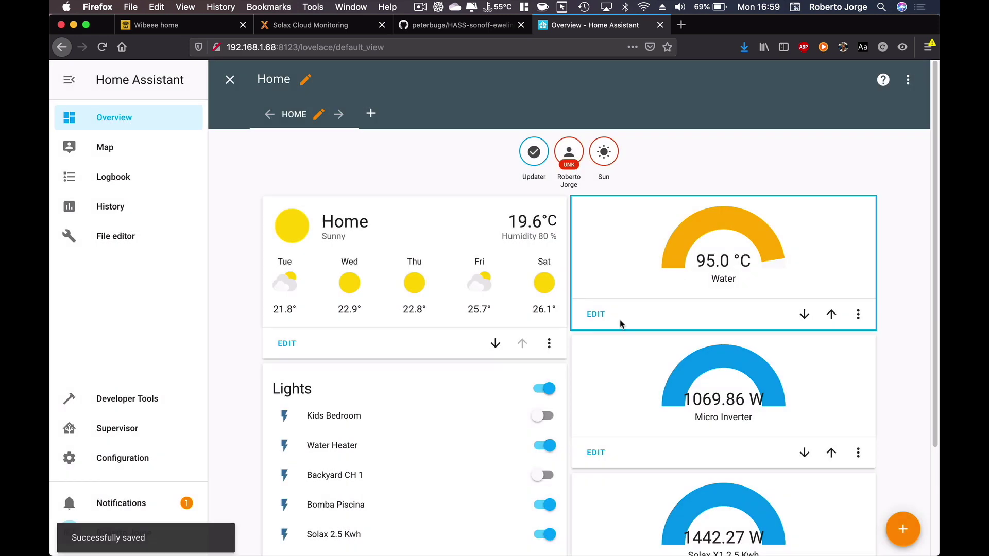
scroll(716, 308, "down", 5)
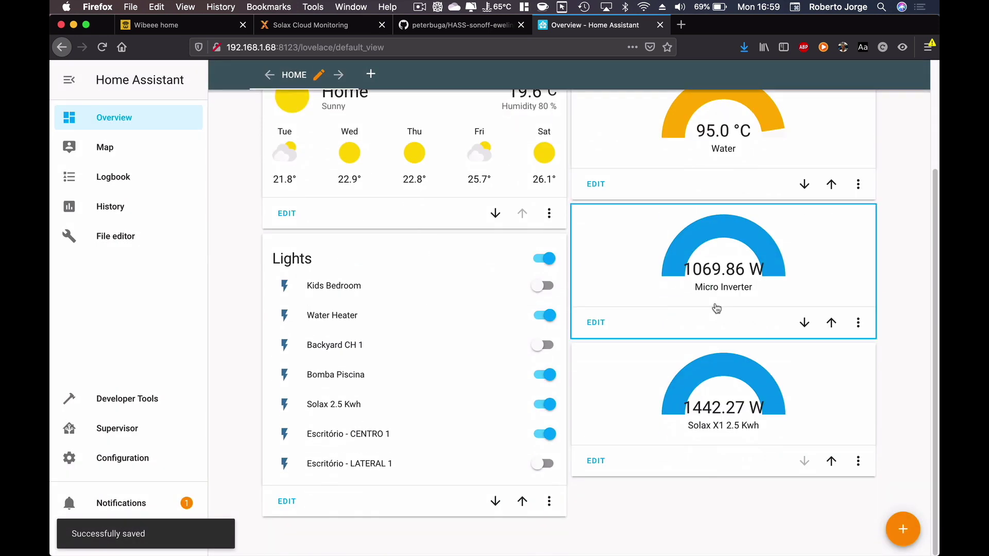
- Add a gauge card for the Bomba Piscina power sensor named 'Pool Pump' and save it
left_click(902, 530)
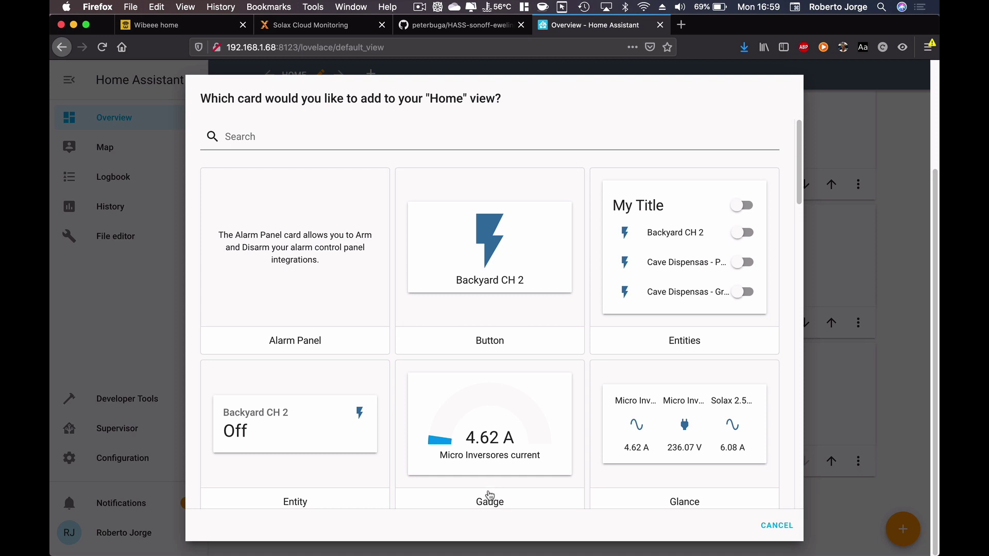
left_click(490, 496)
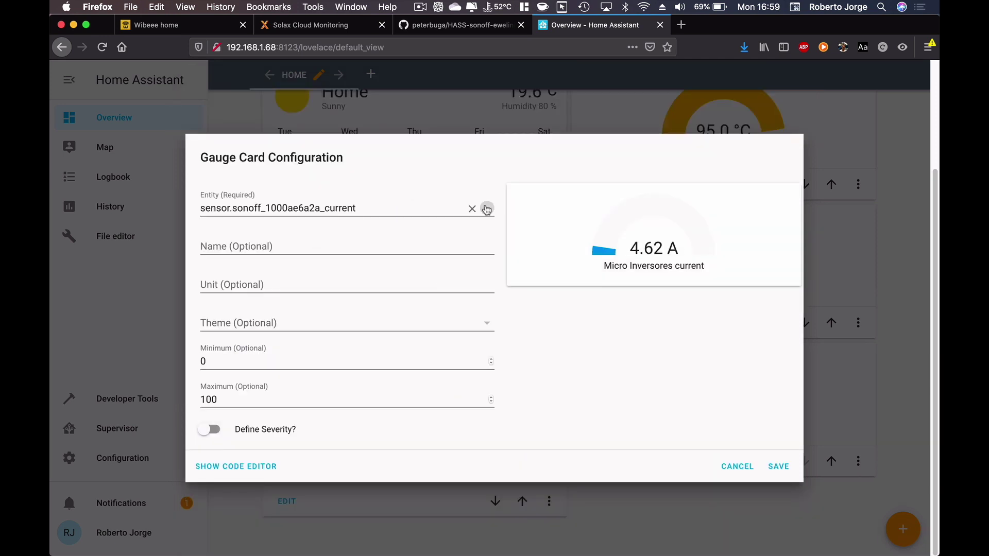
left_click(487, 209)
scroll(344, 289, "up", 10)
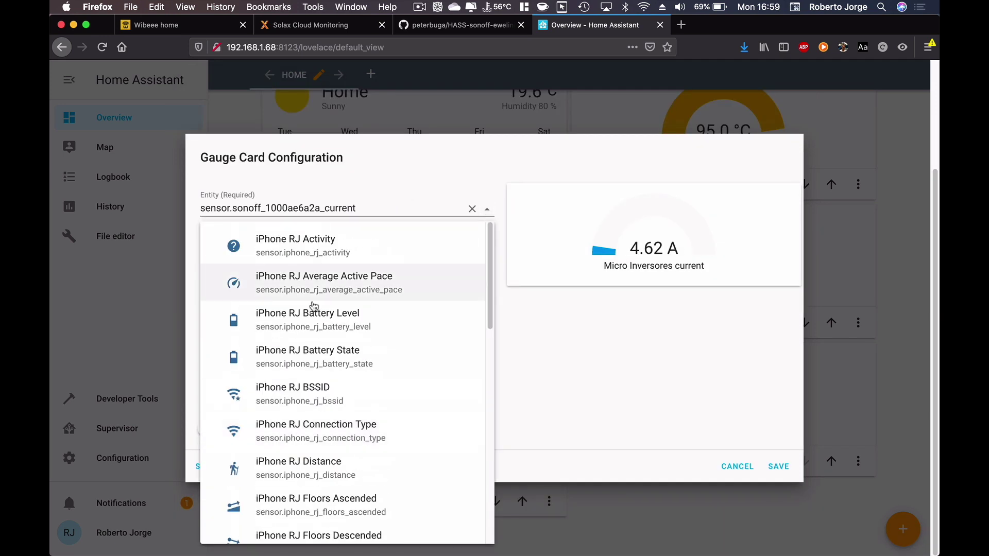
scroll(315, 306, "down", 10)
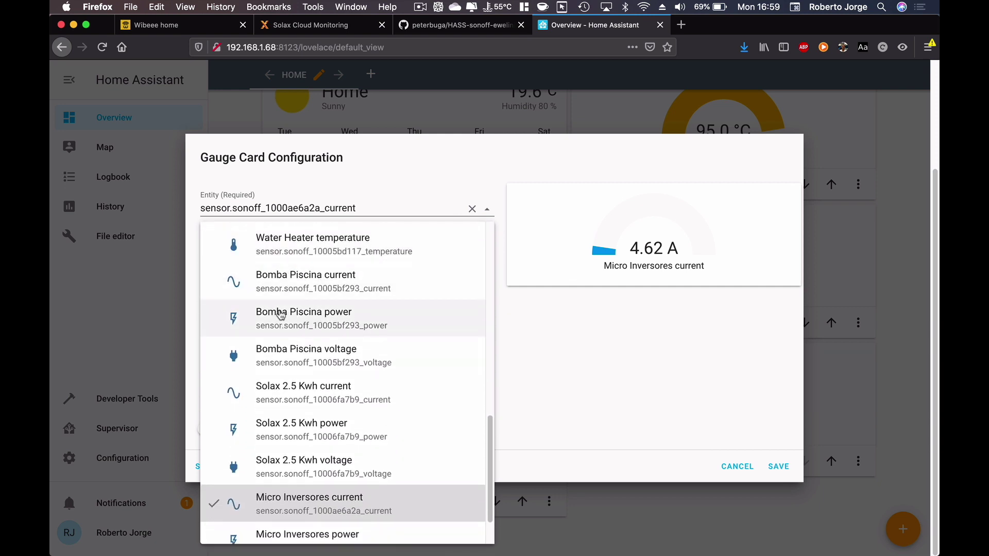
left_click(281, 316)
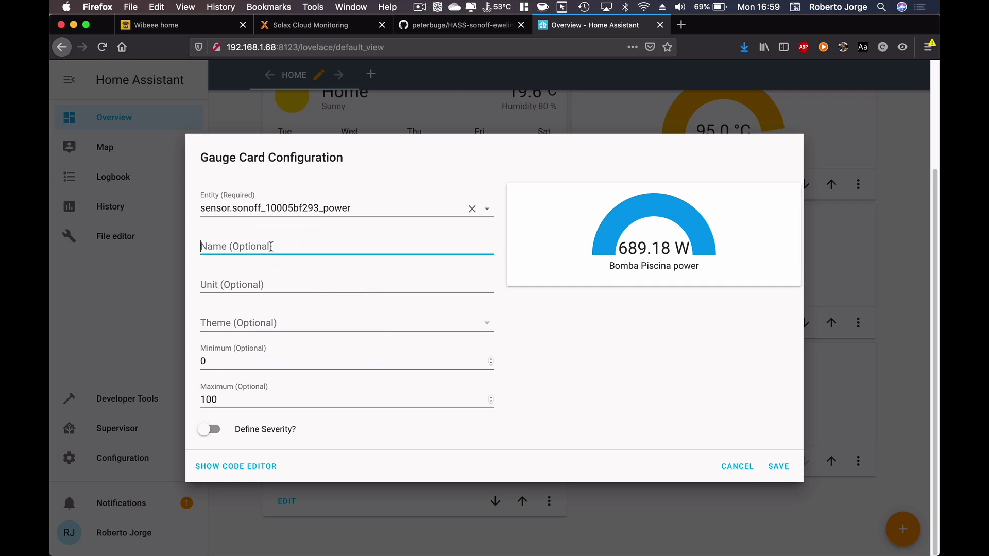
type("Pool Pump")
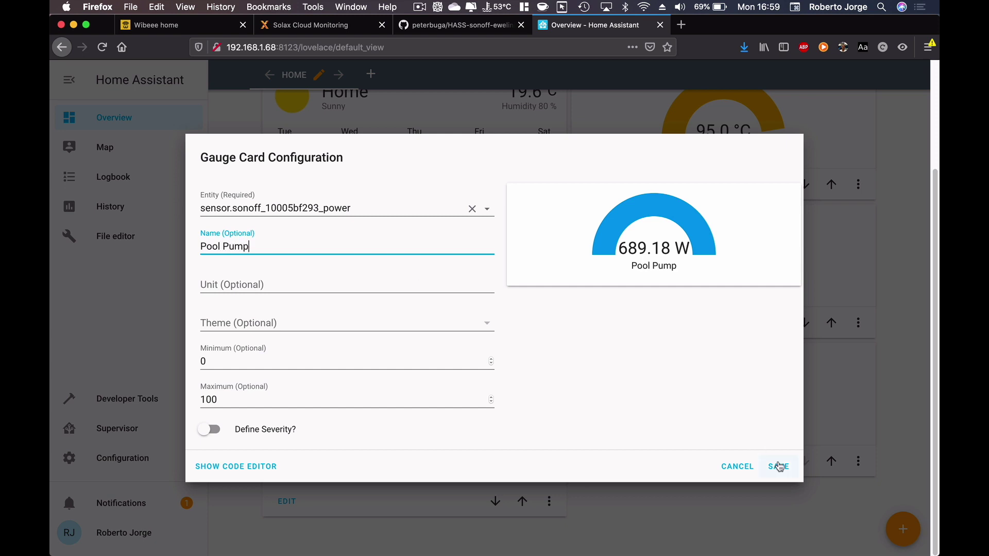
left_click(779, 466)
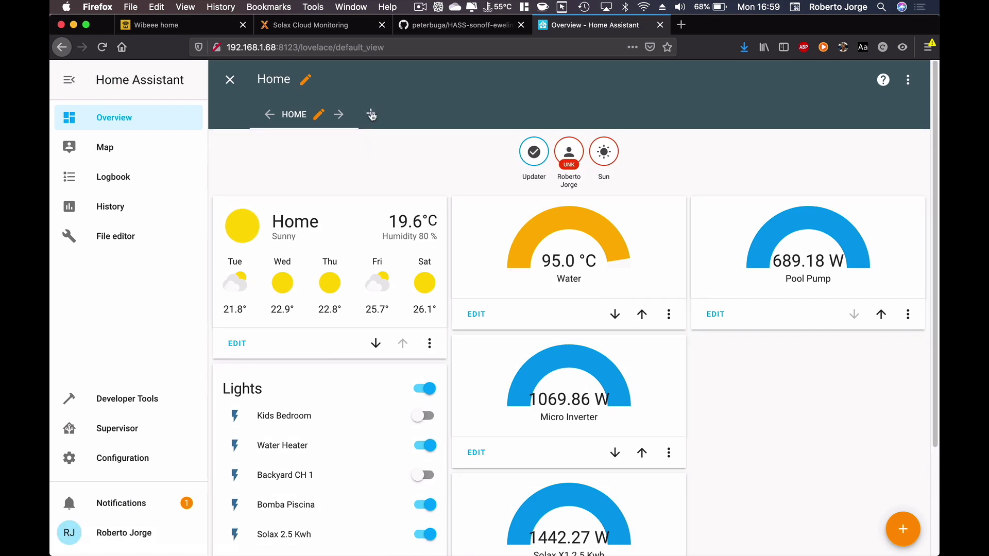
- Open the Home view's configuration and cancel without making changes
left_click(371, 114)
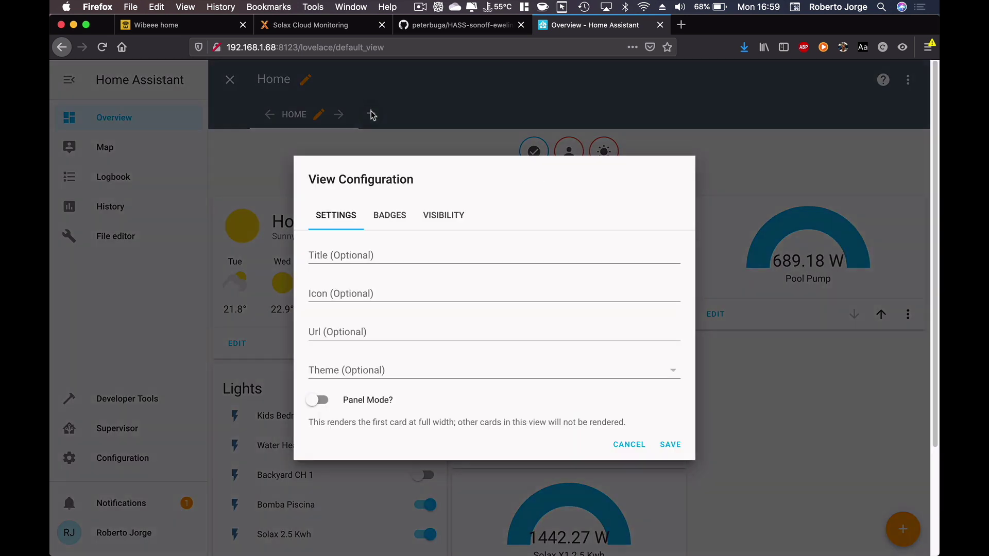
left_click(641, 453)
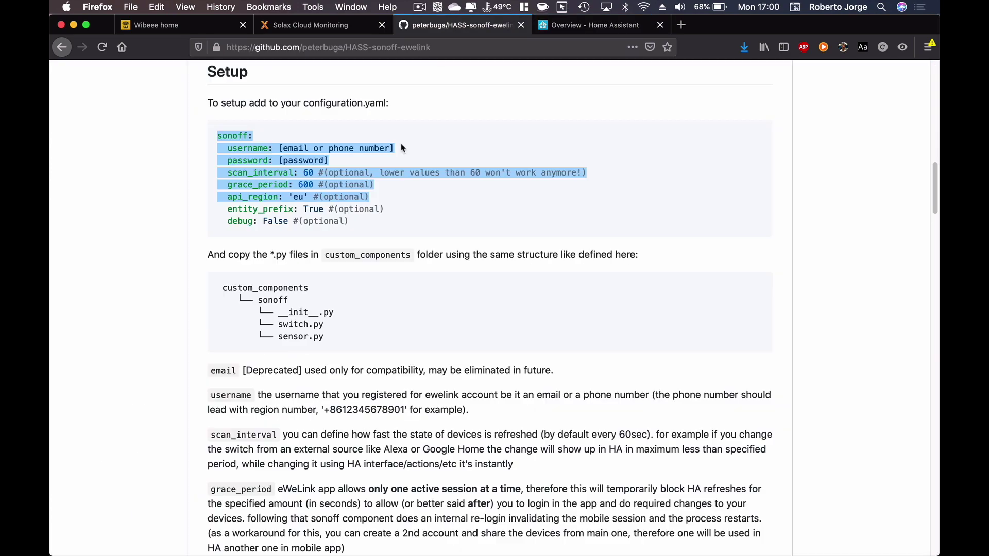
- Scroll back to the top of the sonoff-ewelink GitHub repository page
scroll(199, 213, "up", 15)
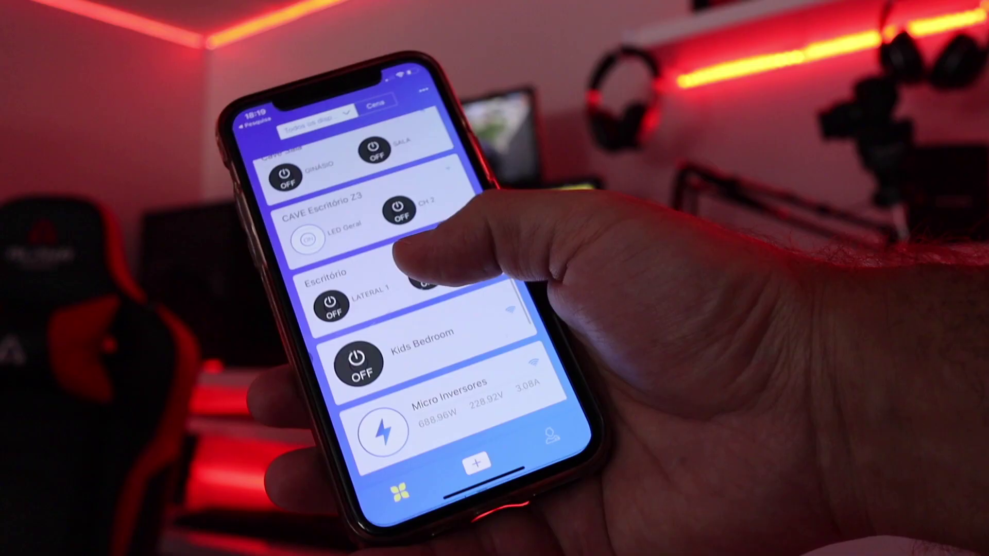
- Toggle the Escritório CENTRO 1 light on and off, then open the Escritório device
left_click(424, 279)
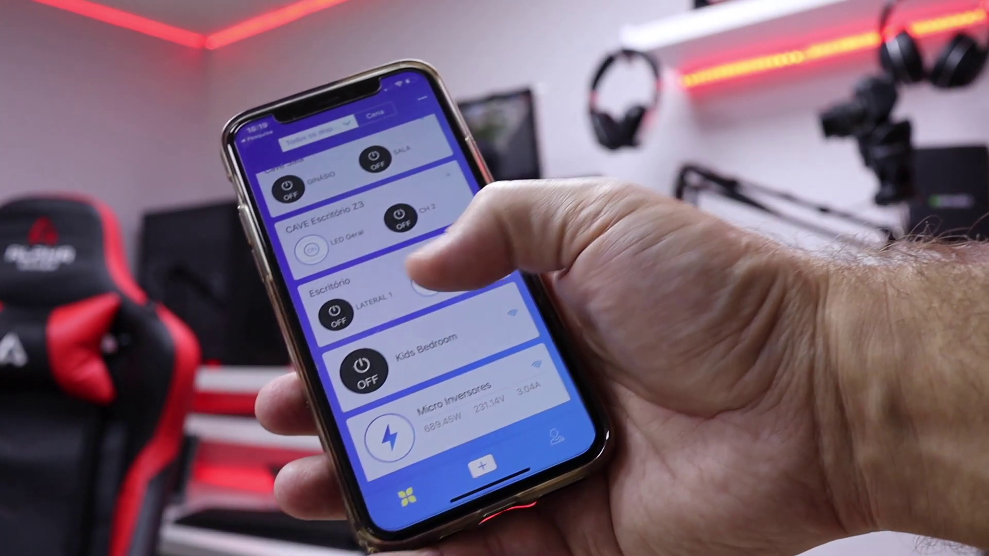
left_click(422, 287)
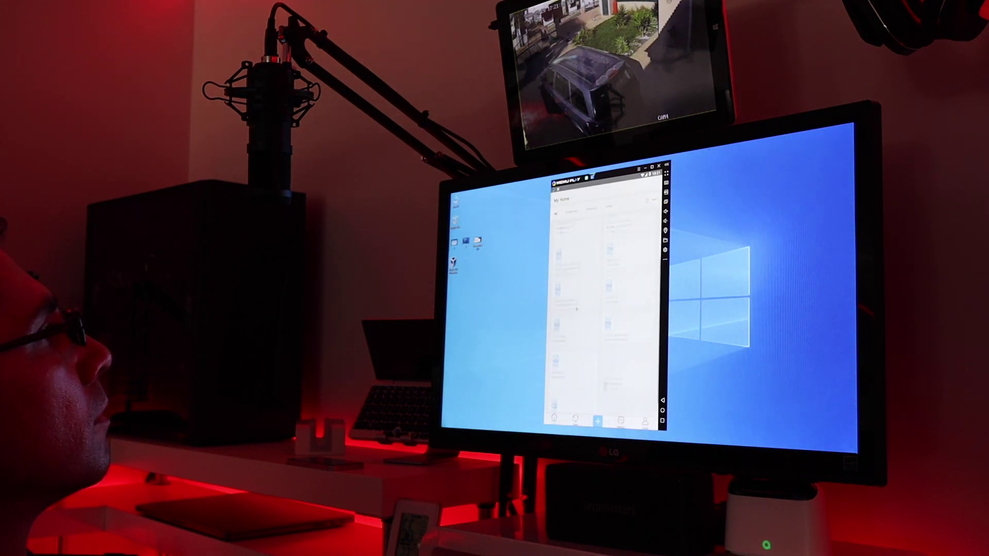
left_click(611, 356)
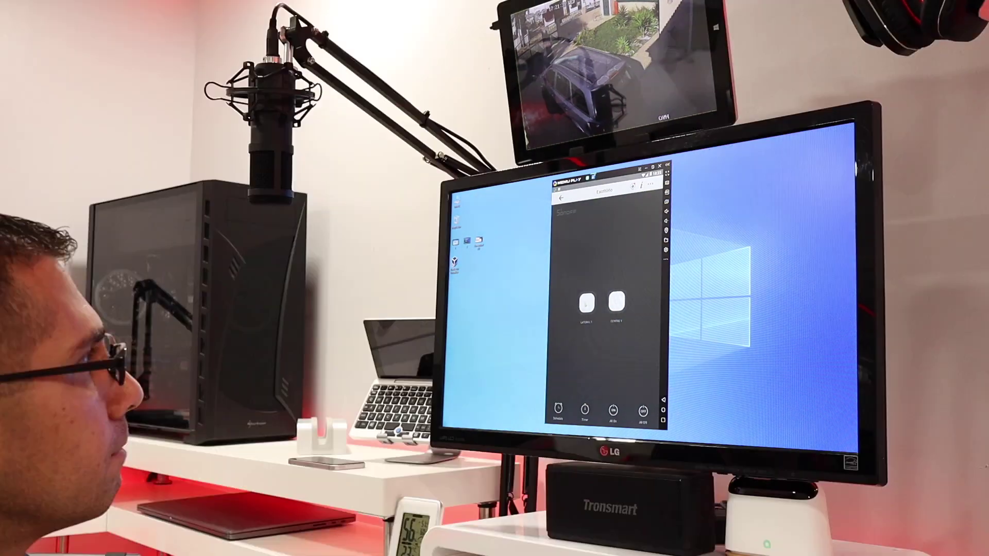